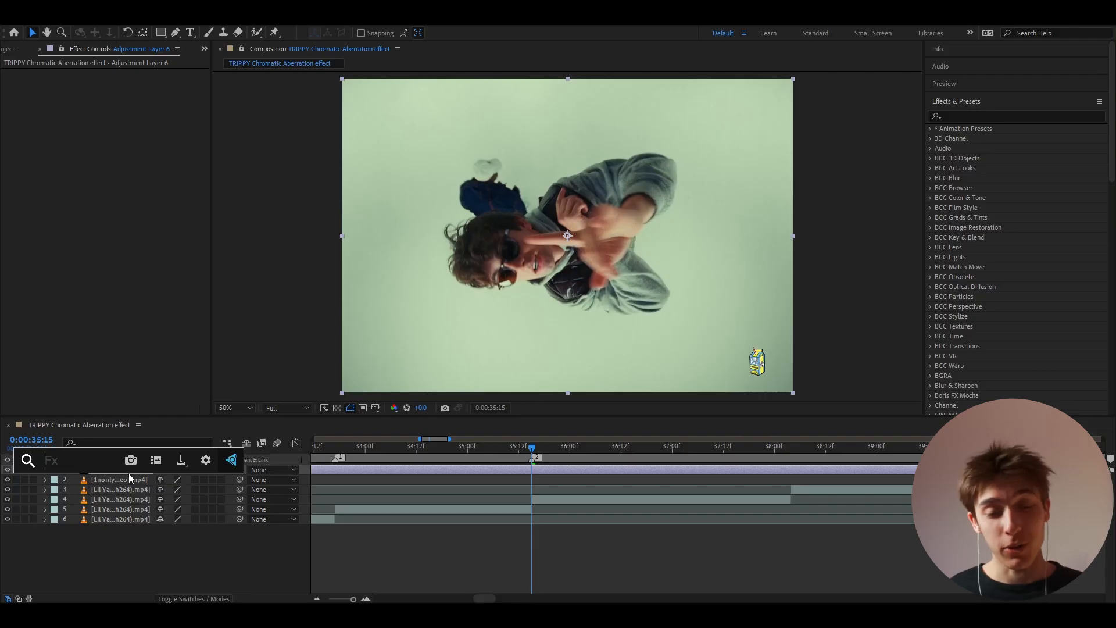
Step: Apply Quick Chromatic Aberration 3 to the adjustment layer and set its rotation to 3°
{"action": "type", "text": "quick ch"}
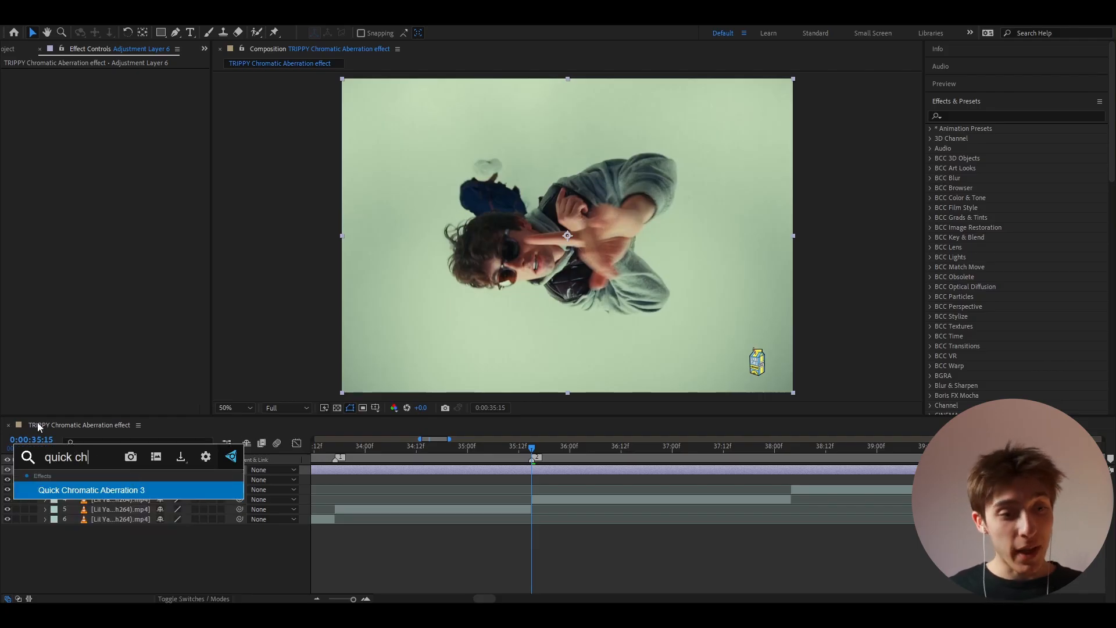
{"action": "key", "text": "Return"}
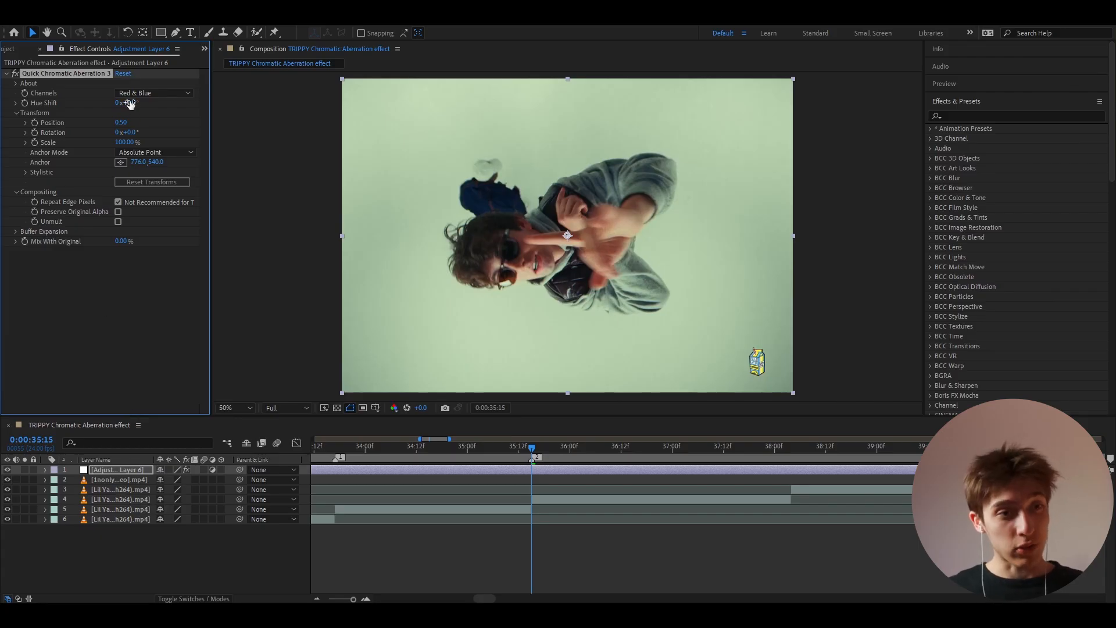
{"action": "left_click_drag", "start_coordinate": [127, 132], "coordinate": [143, 125]}
{"action": "mouse_move", "coordinate": [531, 447]}
{"action": "left_mouse_down"}
{"action": "mouse_move", "coordinate": [609, 437]}
{"action": "mouse_move", "coordinate": [531, 452]}
{"action": "left_mouse_up"}
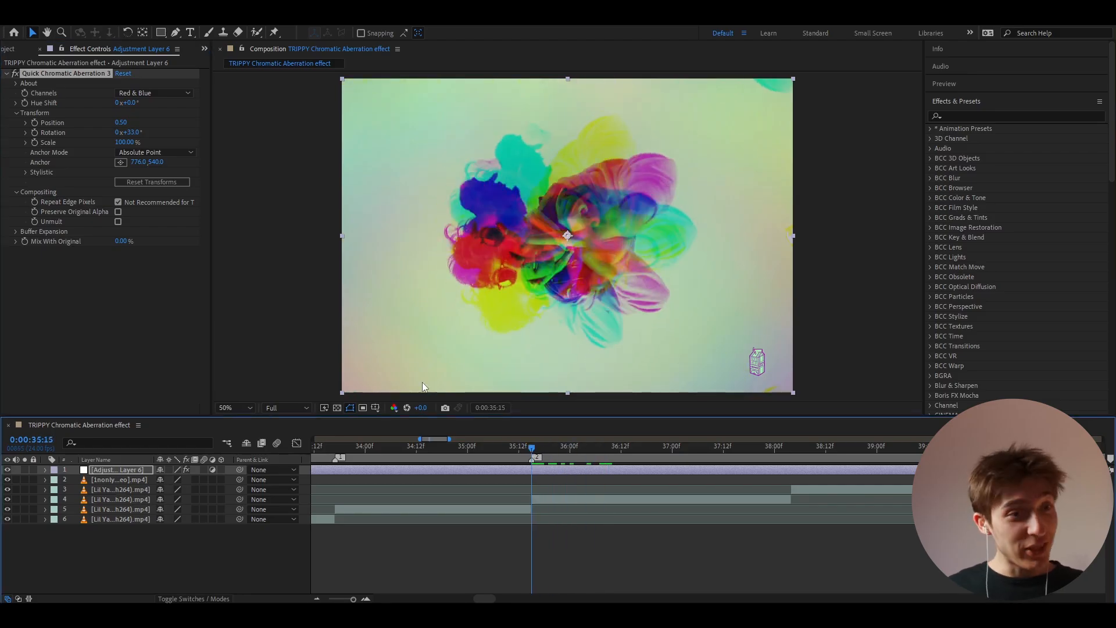
{"action": "left_click", "coordinate": [130, 133]}
{"action": "type", "text": "3"}
{"action": "key", "text": "Return"}
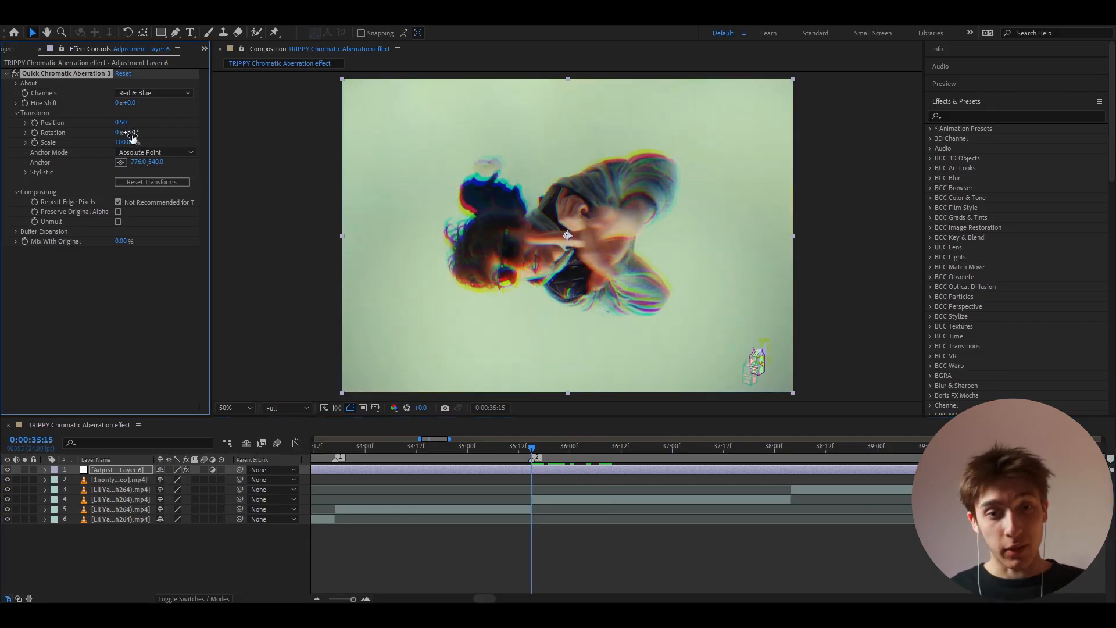
{"action": "mouse_move", "coordinate": [539, 457]}
{"action": "left_mouse_down"}
{"action": "mouse_move", "coordinate": [658, 452]}
{"action": "mouse_move", "coordinate": [539, 462]}
{"action": "left_mouse_up"}
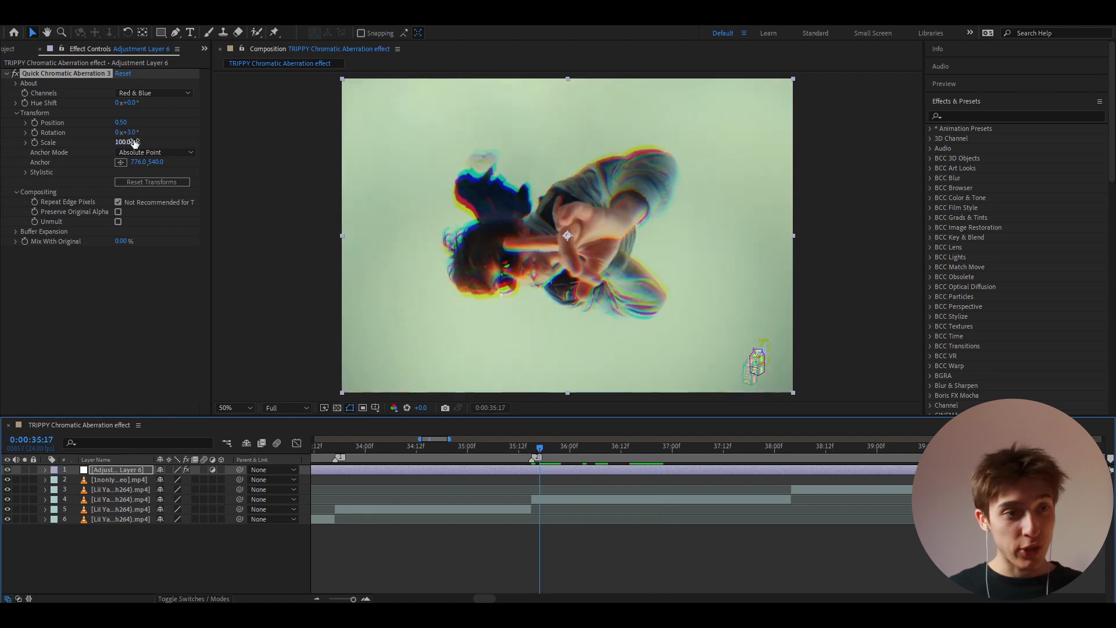
{"action": "left_click", "coordinate": [121, 123]}
{"action": "left_click", "coordinate": [108, 118]}
{"action": "left_click_drag", "start_coordinate": [122, 122], "coordinate": [379, 121]}
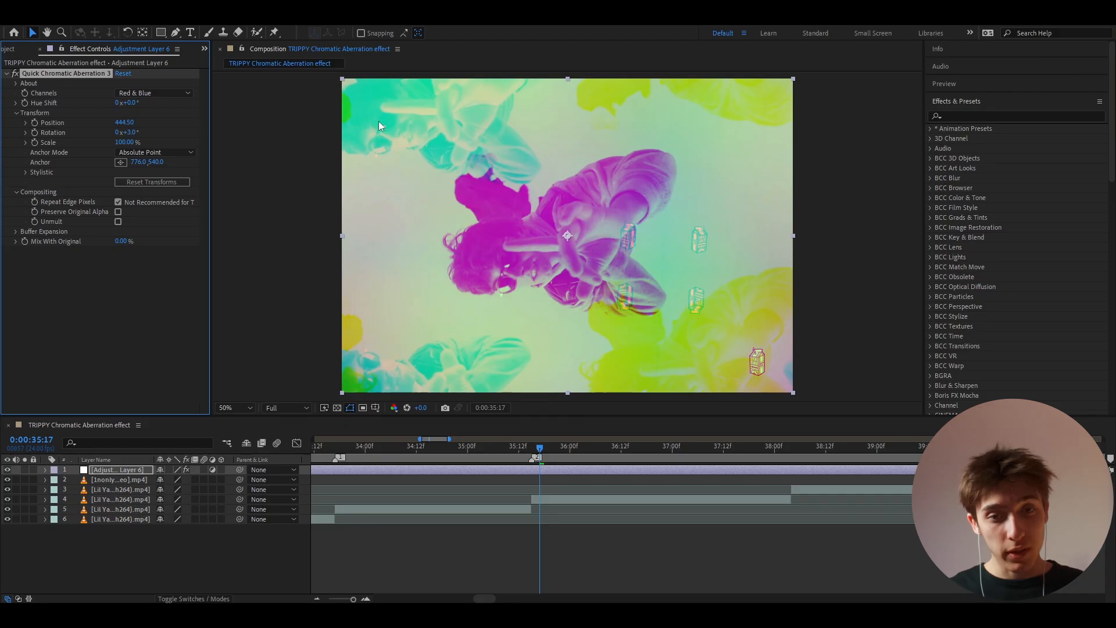
{"action": "key", "text": "ctrl+z"}
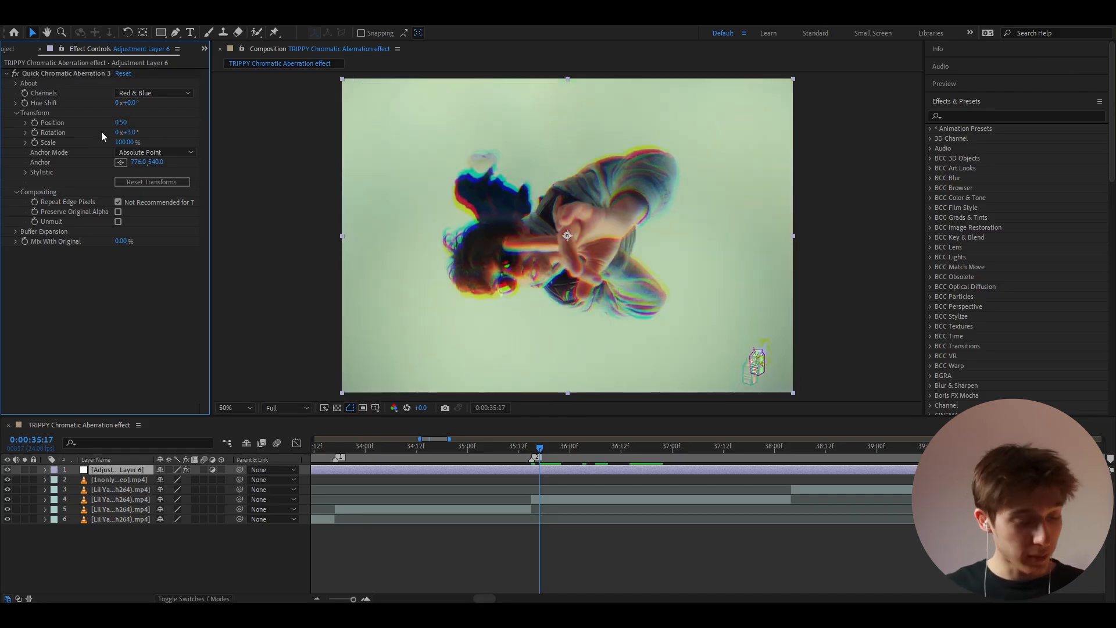
Step: Set the chromatic aberration effect's scale to 92%
{"action": "left_click", "coordinate": [124, 143]}
{"action": "type", "text": "92"}
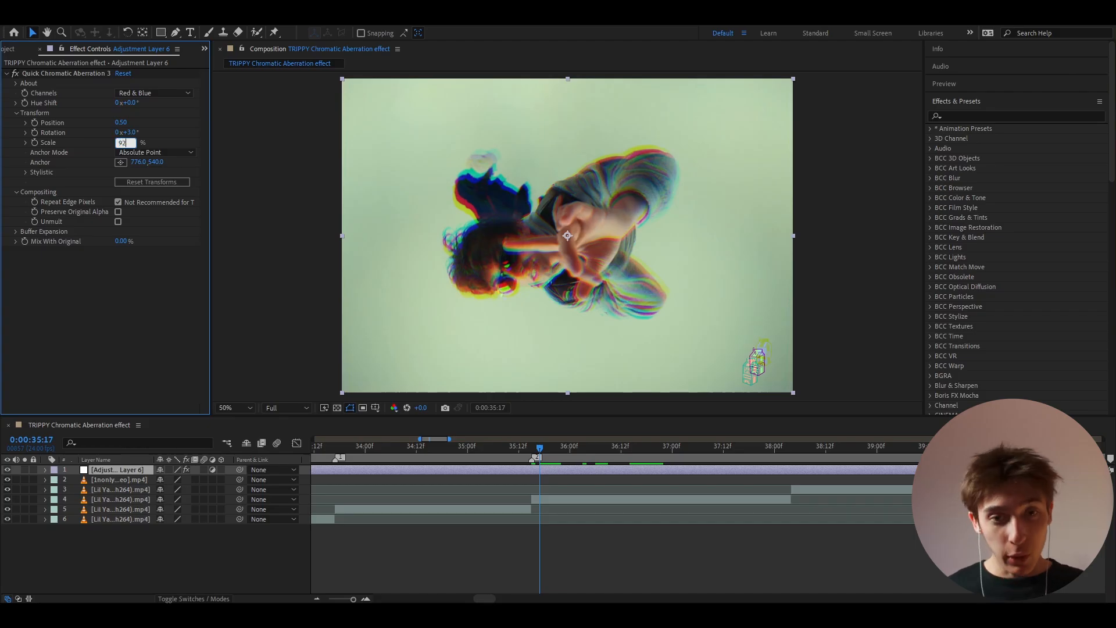
{"action": "key", "text": "Return"}
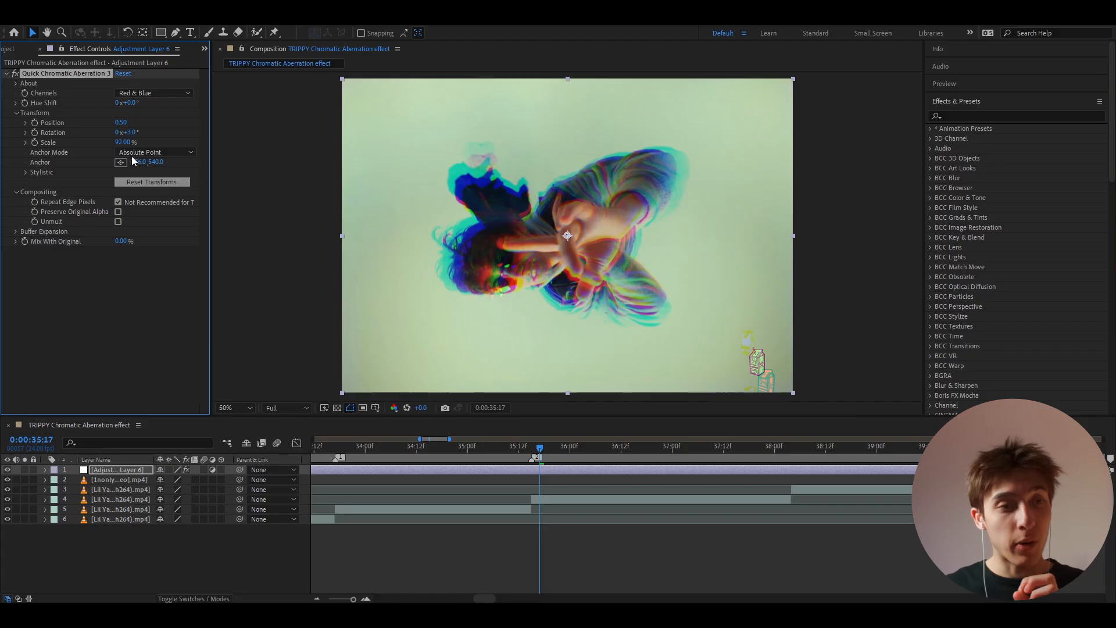
{"action": "left_click_drag", "start_coordinate": [121, 142], "coordinate": [137, 137]}
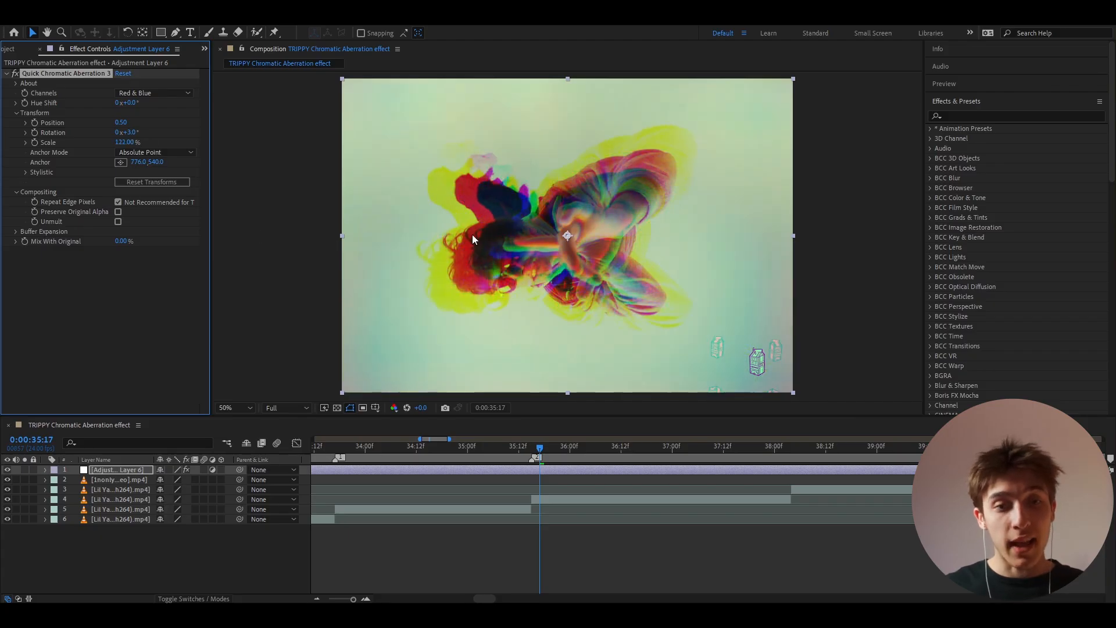
{"action": "key", "text": "ctrl+z"}
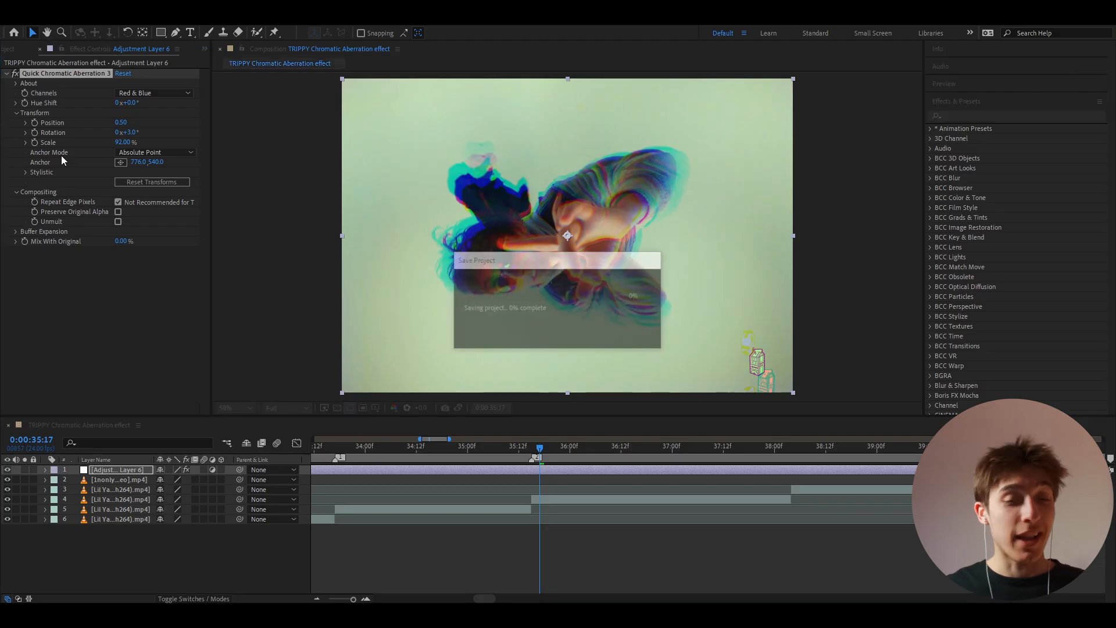
Step: Set Distort Aberrate to 70% in the effect's Stylistic settings
{"action": "left_click", "coordinate": [26, 172]}
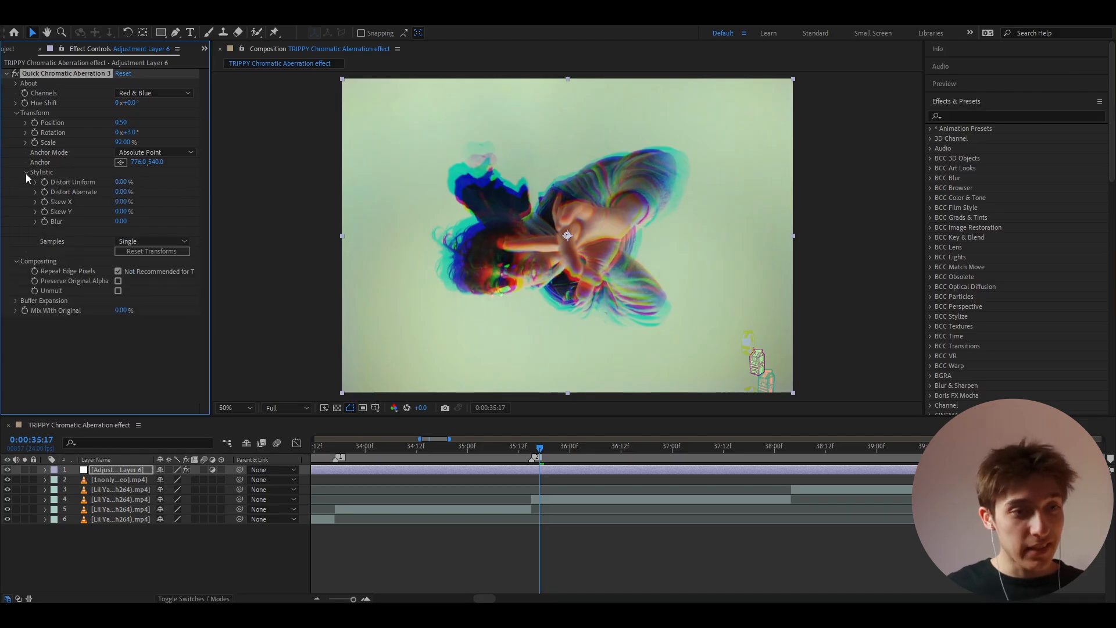
{"action": "left_click_drag", "start_coordinate": [120, 192], "coordinate": [159, 188]}
{"action": "left_click", "coordinate": [120, 192]}
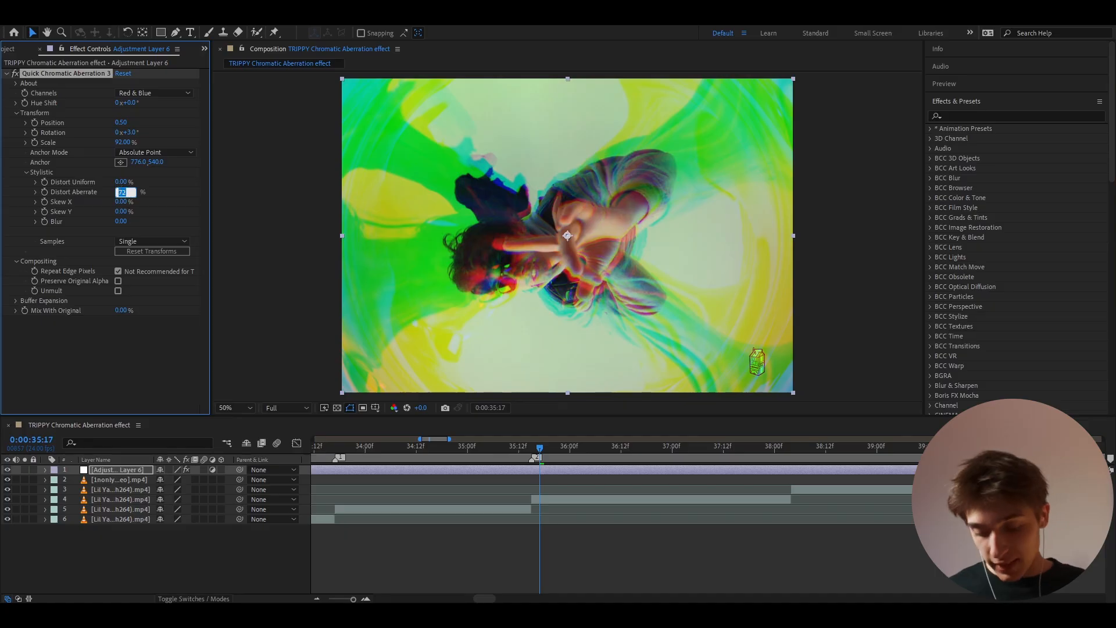
{"action": "type", "text": "70"}
{"action": "key", "text": "Return"}
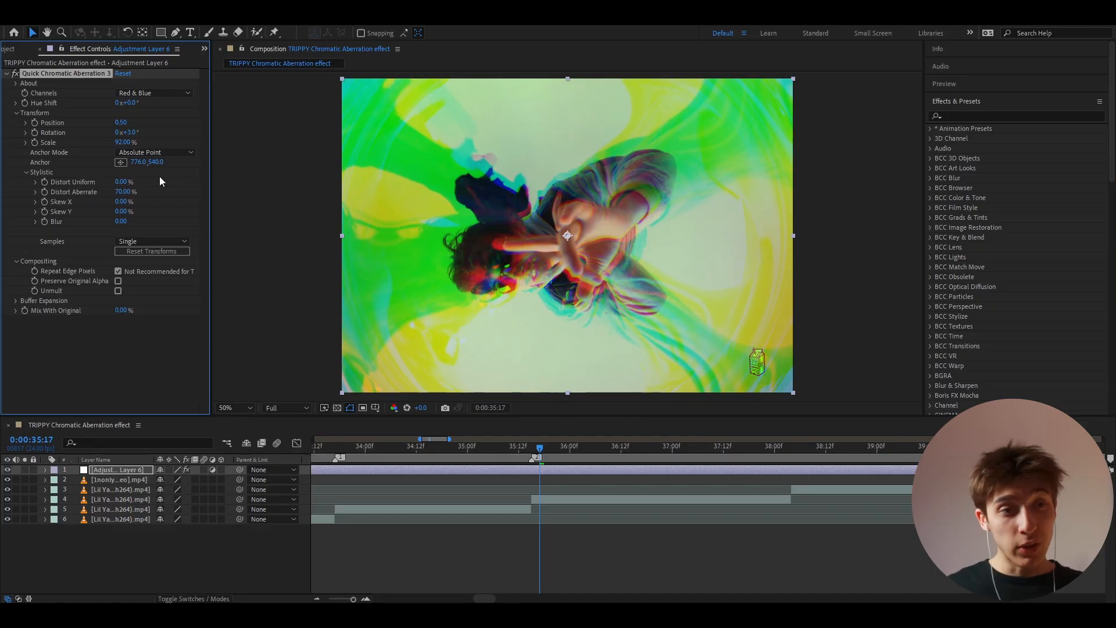
Step: Set the effect's Skew X to -30% and check the look a frame further on at 0:00:35:18
{"action": "left_click", "coordinate": [121, 201]}
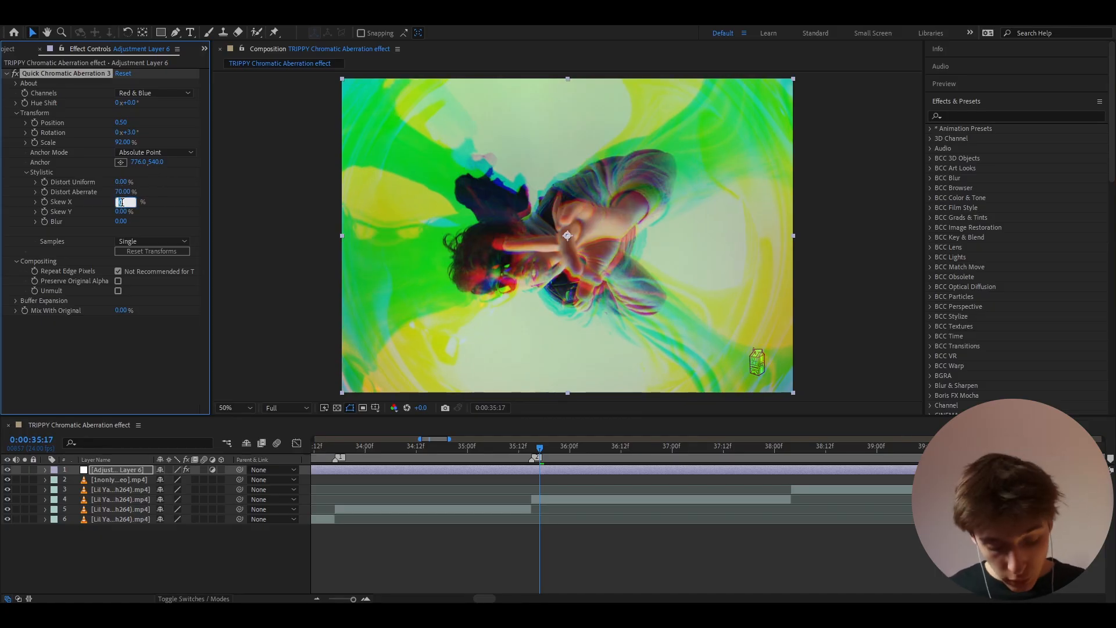
{"action": "type", "text": "-3"}
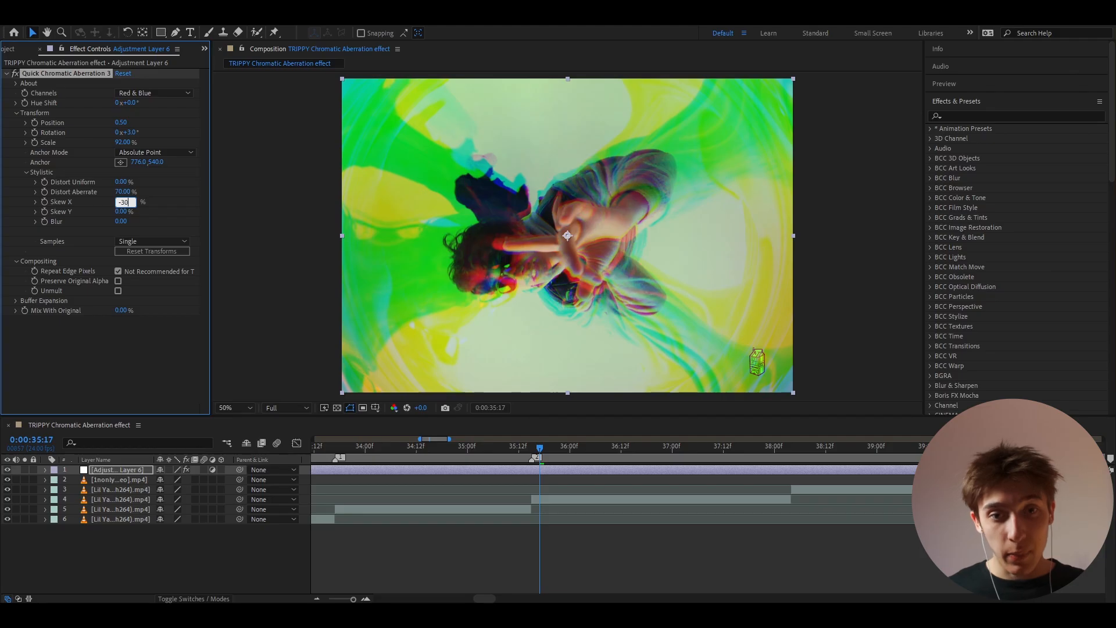
{"action": "type", "text": "0"}
{"action": "key", "text": "Return"}
{"action": "mouse_move", "coordinate": [539, 446]}
{"action": "left_mouse_down"}
{"action": "mouse_move", "coordinate": [634, 453]}
{"action": "mouse_move", "coordinate": [542, 459]}
{"action": "left_mouse_up"}
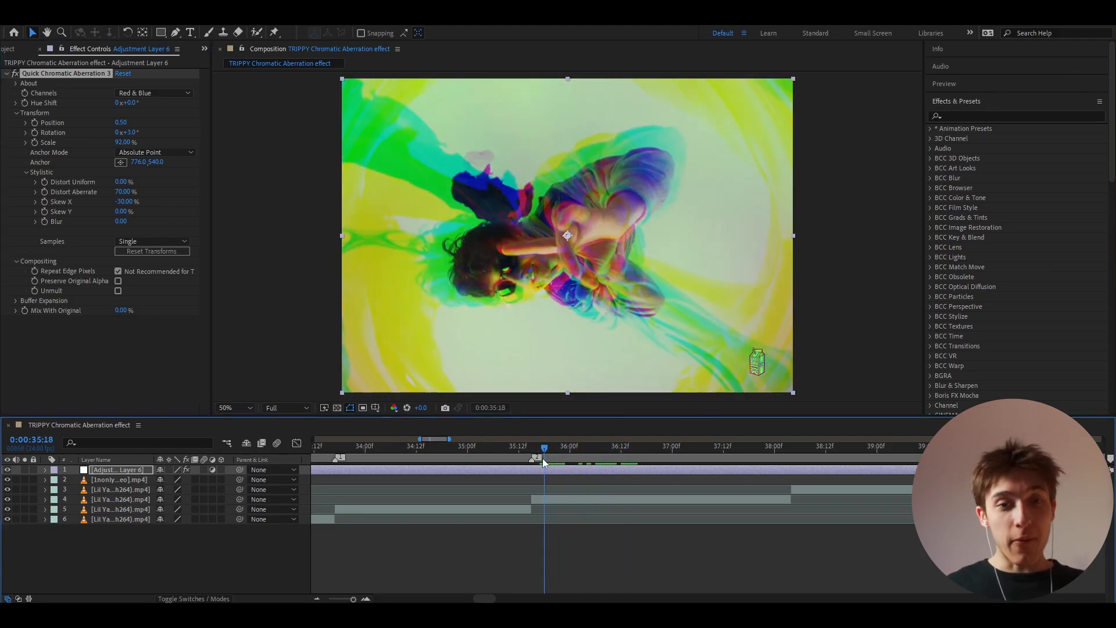
Step: Set the effect's Skew Y to 48%
{"action": "left_click", "coordinate": [121, 211]}
{"action": "type", "text": "48"}
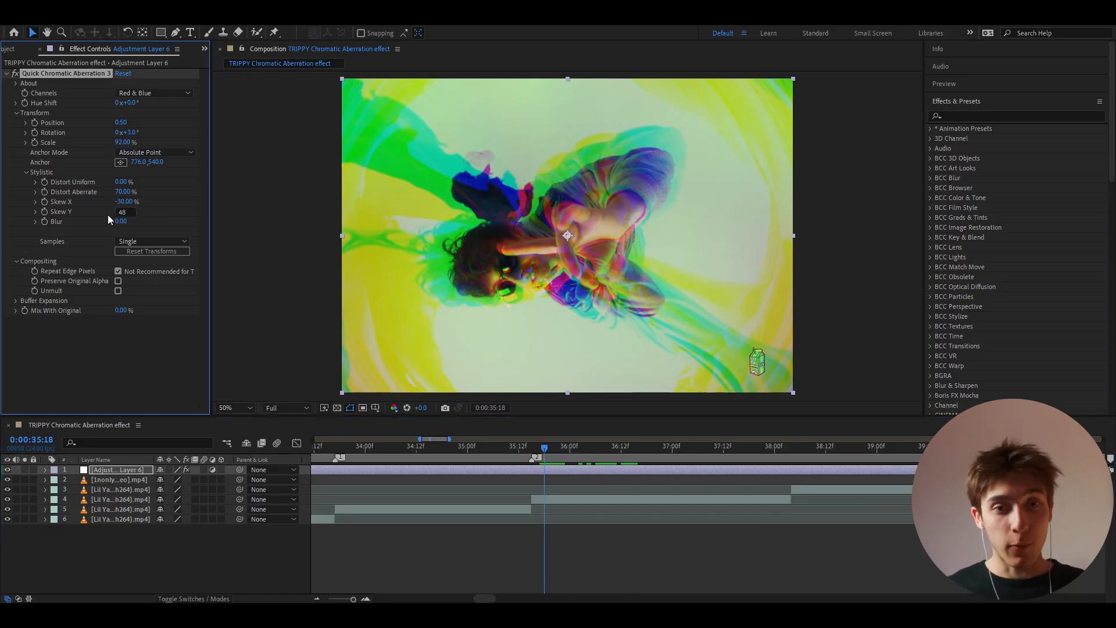
{"action": "key", "text": "Return"}
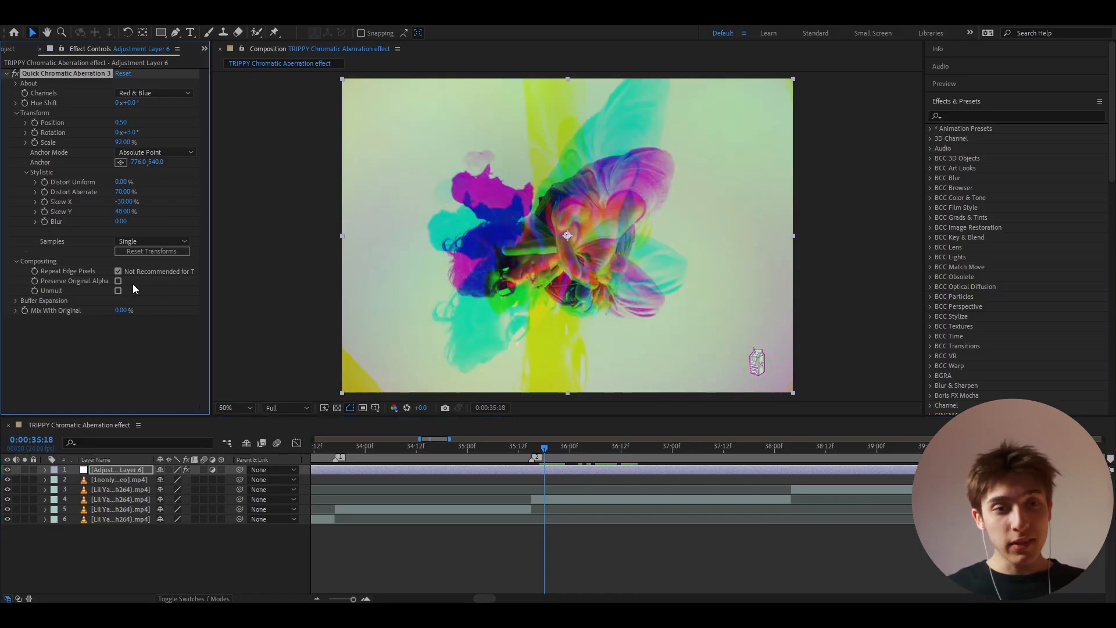
{"action": "left_click_drag", "start_coordinate": [119, 217], "coordinate": [144, 221]}
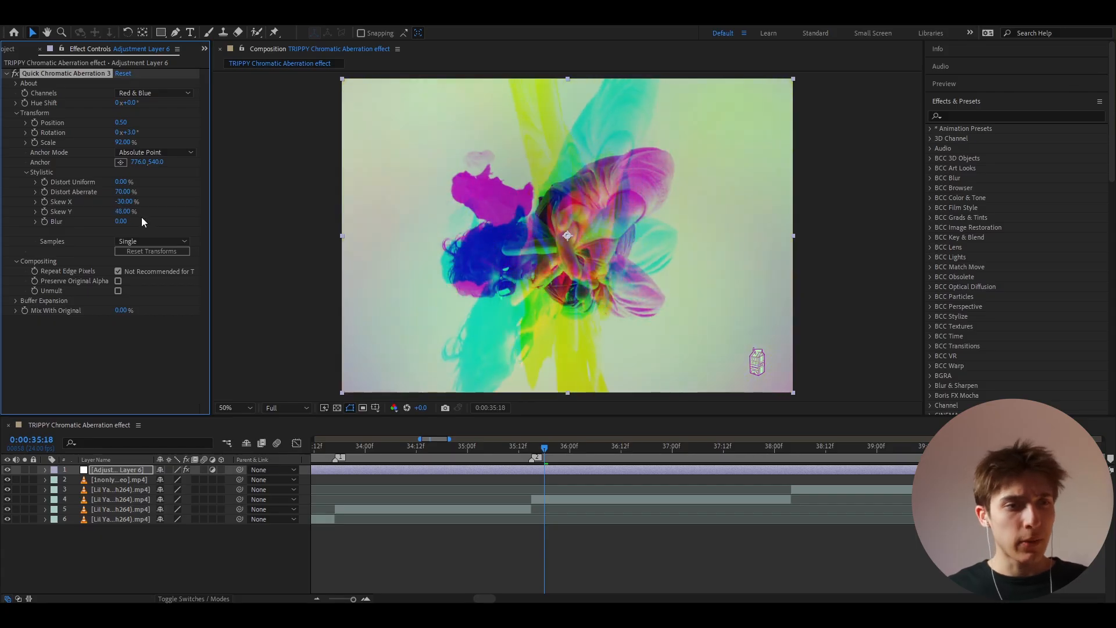
Step: Return to 0:00:35:15 and add the expression wiggle(400, 200) to the effect's Hue Shift
{"action": "scroll", "coordinate": [527, 502], "scroll_direction": "down", "scroll_amount": 1}
{"action": "mouse_move", "coordinate": [548, 447]}
{"action": "left_mouse_down"}
{"action": "mouse_move", "coordinate": [578, 450]}
{"action": "mouse_move", "coordinate": [530, 455]}
{"action": "left_mouse_up"}
{"action": "scroll", "coordinate": [528, 460], "scroll_direction": "up", "scroll_amount": 1}
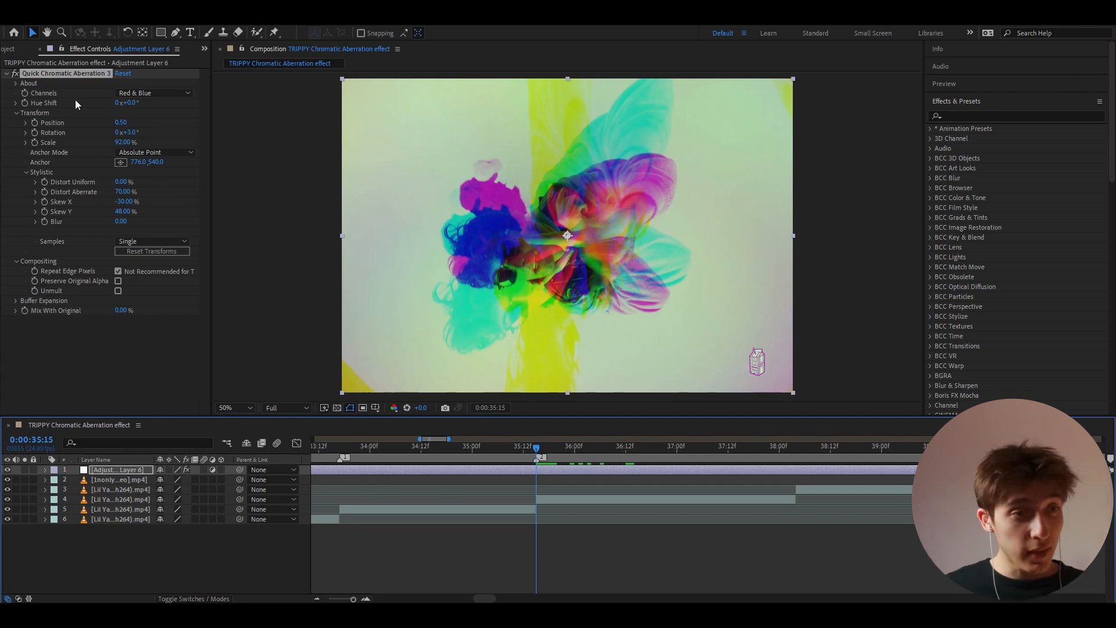
{"action": "left_click", "coordinate": [24, 104], "text": "alt"}
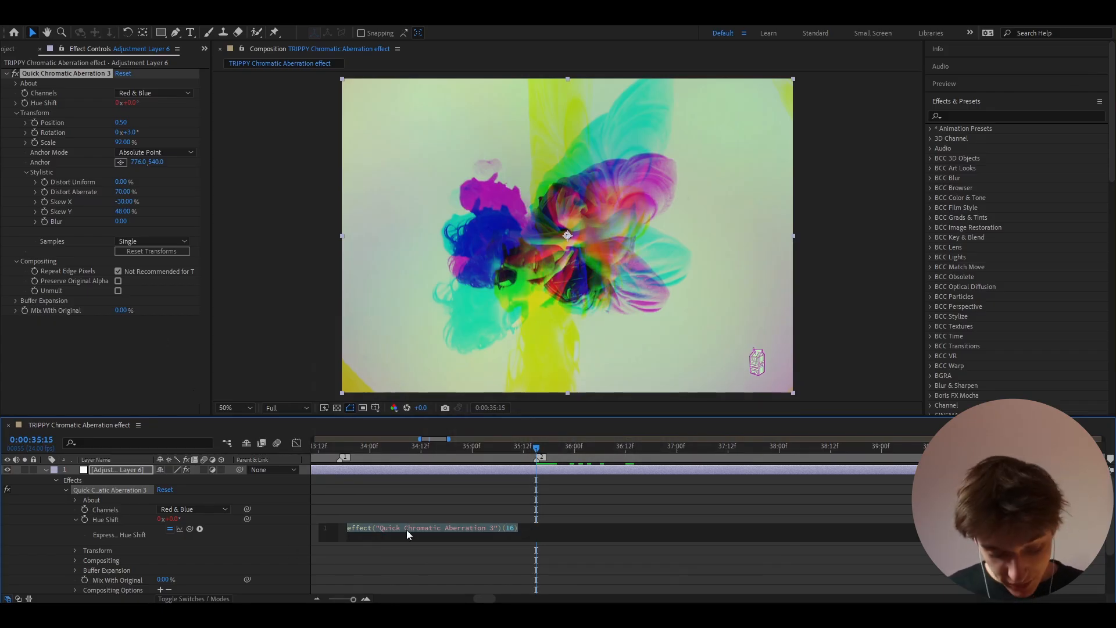
{"action": "type", "text": "wiggle"}
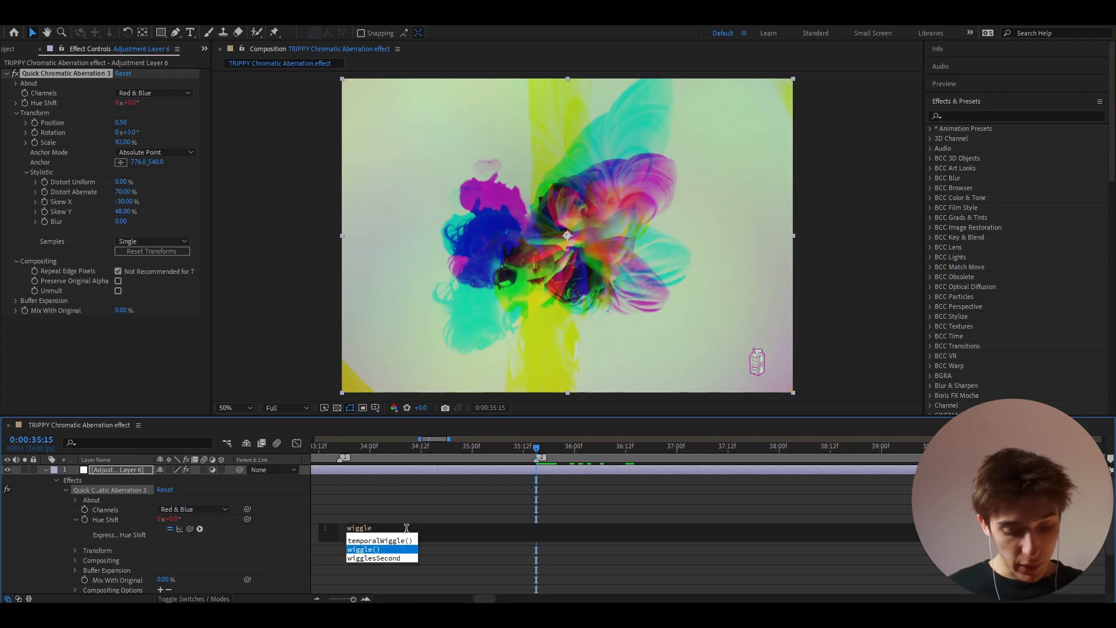
{"action": "key", "text": "Return"}
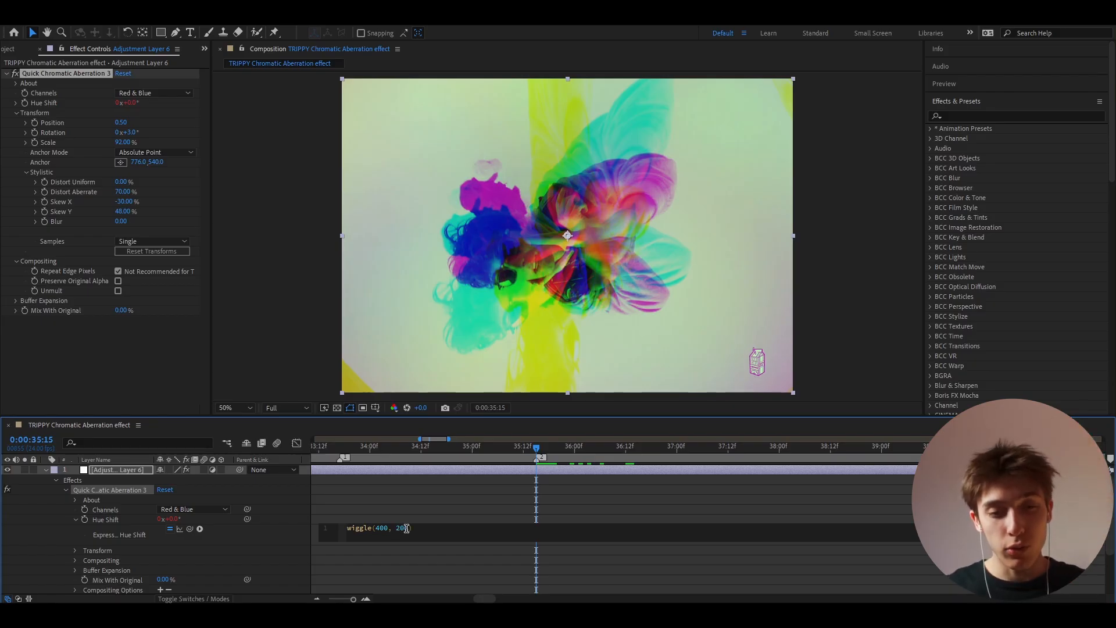
{"action": "left_click", "coordinate": [411, 489]}
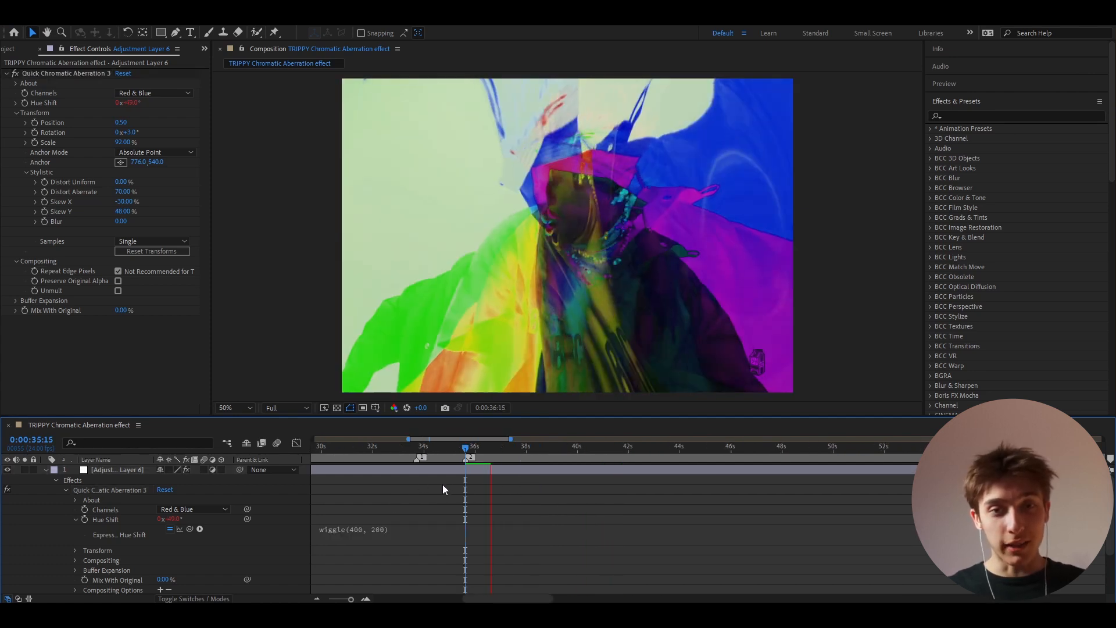
Step: Scrub past the second marker to about 0:00:38 to review the wiggling hue shift
{"action": "scroll", "coordinate": [466, 478], "scroll_direction": "down", "scroll_amount": 2}
{"action": "scroll", "coordinate": [477, 474], "scroll_direction": "up", "scroll_amount": 1}
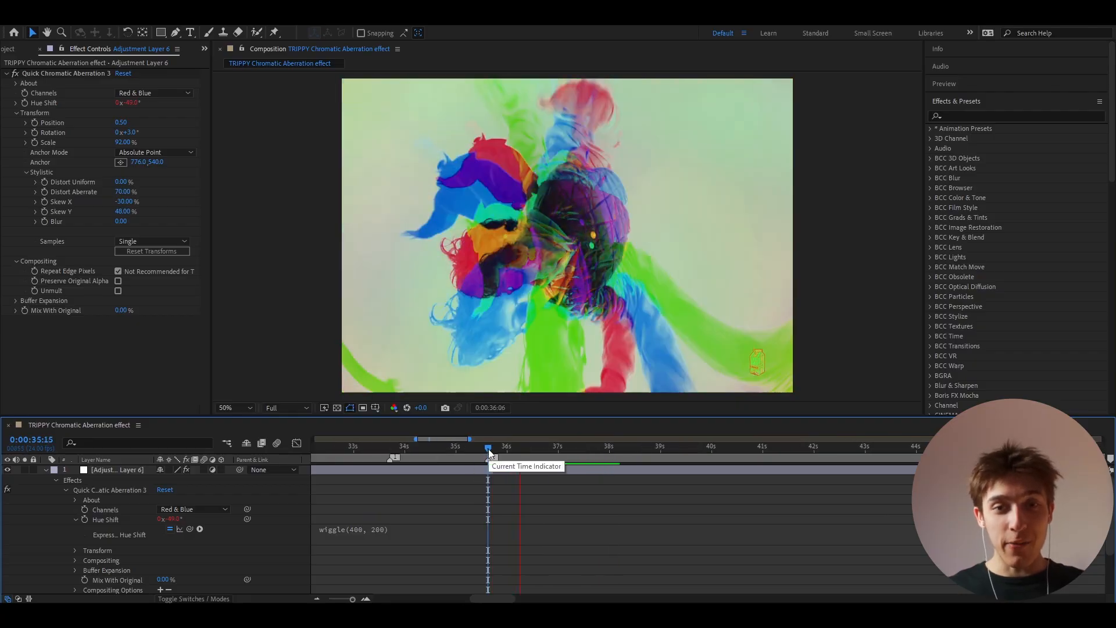
{"action": "left_click_drag", "start_coordinate": [489, 448], "coordinate": [626, 448]}
{"action": "left_click", "coordinate": [599, 452]}
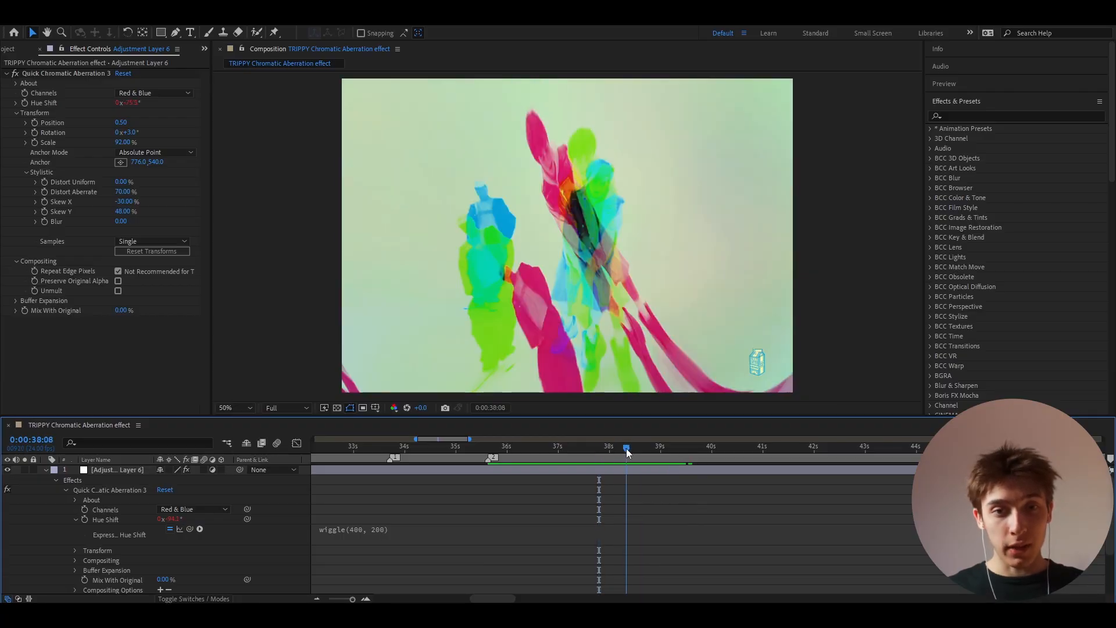
Step: Look through the rest of the timeline and go to the night bridge clip at 0:02:39:22
{"action": "scroll", "coordinate": [553, 472], "scroll_direction": "down", "scroll_amount": 1}
{"action": "scroll", "coordinate": [552, 472], "scroll_direction": "down", "scroll_amount": 3}
{"action": "left_click", "coordinate": [508, 450]}
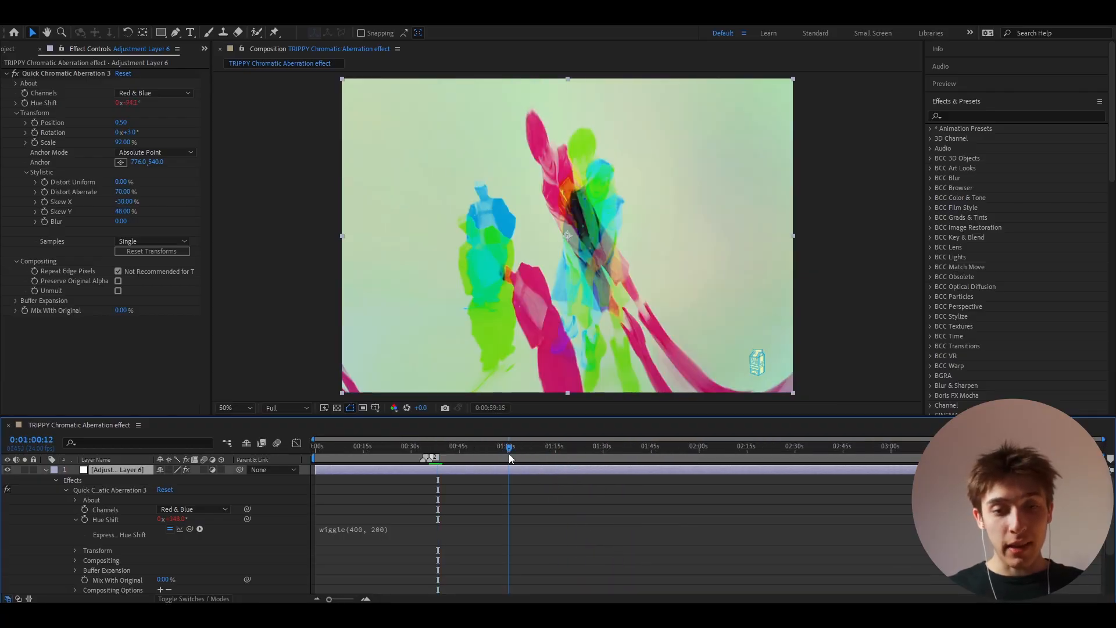
{"action": "left_click", "coordinate": [916, 449]}
{"action": "scroll", "coordinate": [873, 459], "scroll_direction": "down", "scroll_amount": 3}
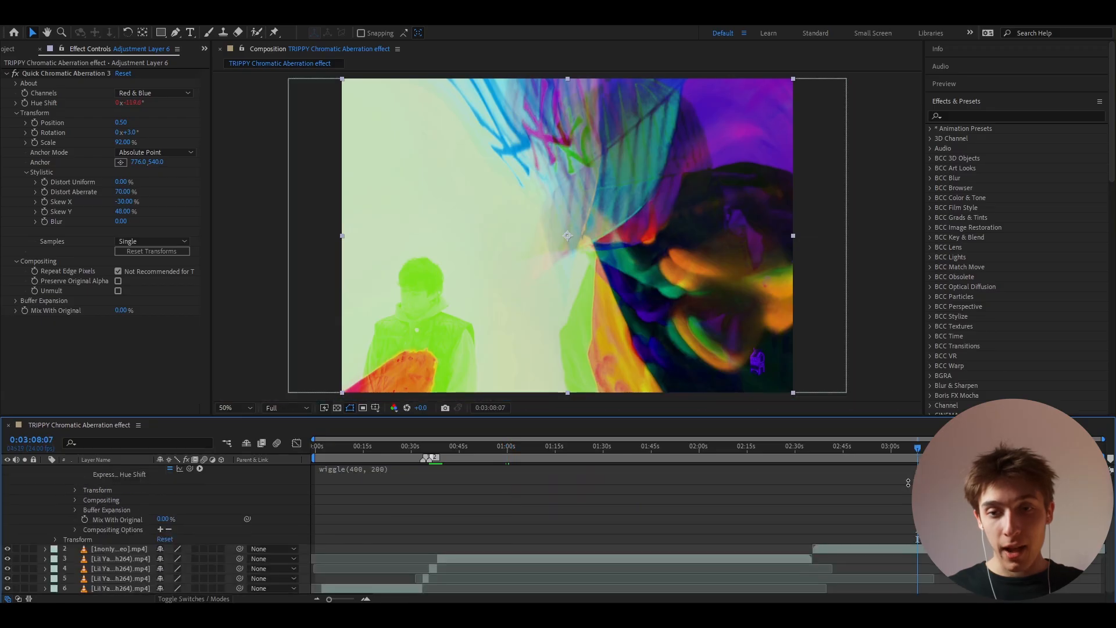
{"action": "left_click", "coordinate": [834, 451]}
{"action": "scroll", "coordinate": [843, 473], "scroll_direction": "up", "scroll_amount": 5}
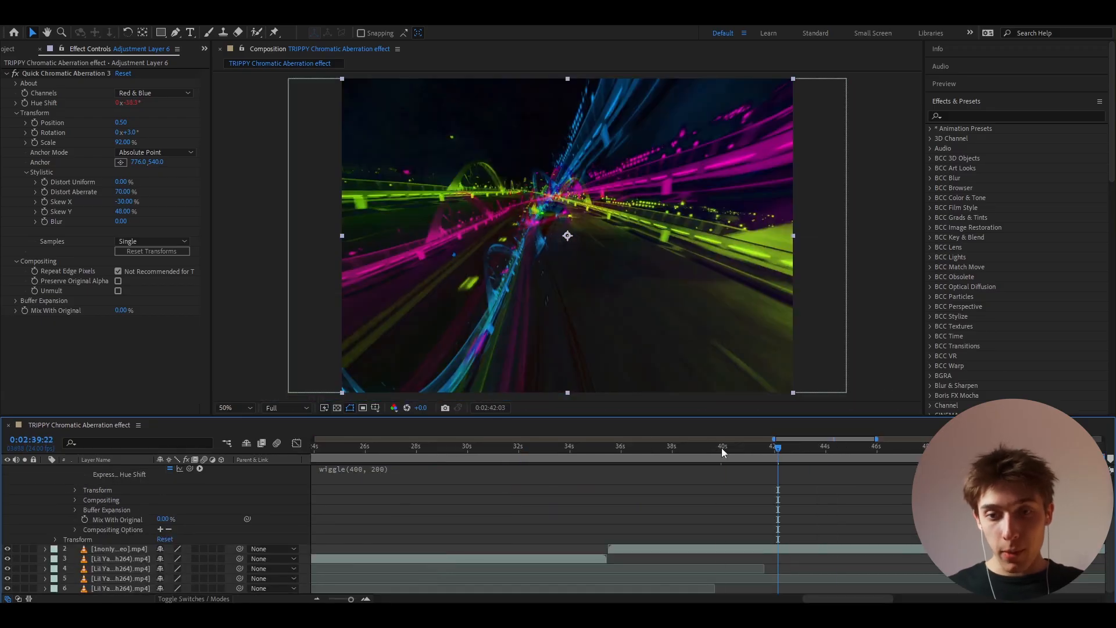
{"action": "left_click", "coordinate": [721, 447]}
{"action": "scroll", "coordinate": [700, 469], "scroll_direction": "up", "scroll_amount": 3}
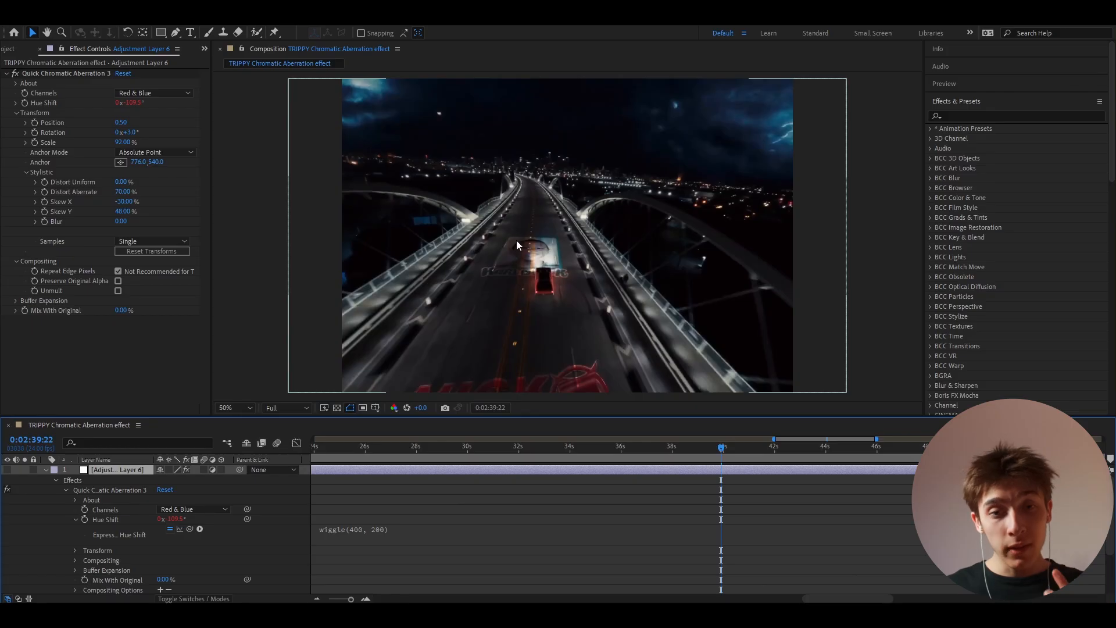
Step: Hide and show the adjustment layer to compare the bridge clip, and play a short preview with the effect on
{"action": "left_click", "coordinate": [8, 470]}
{"action": "left_click", "coordinate": [8, 470]}
{"action": "key", "text": "space"}
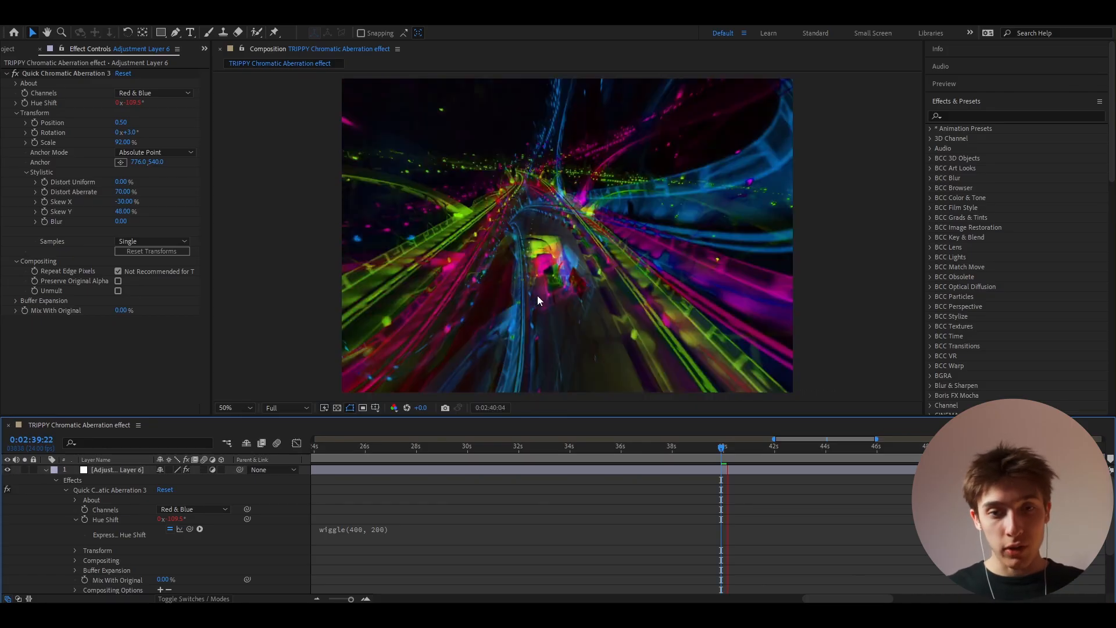
{"action": "key", "text": "space"}
Step: Return to the clip at 0:00:36:00 and play back the effect there
{"action": "scroll", "coordinate": [638, 523], "scroll_direction": "down", "scroll_amount": 5}
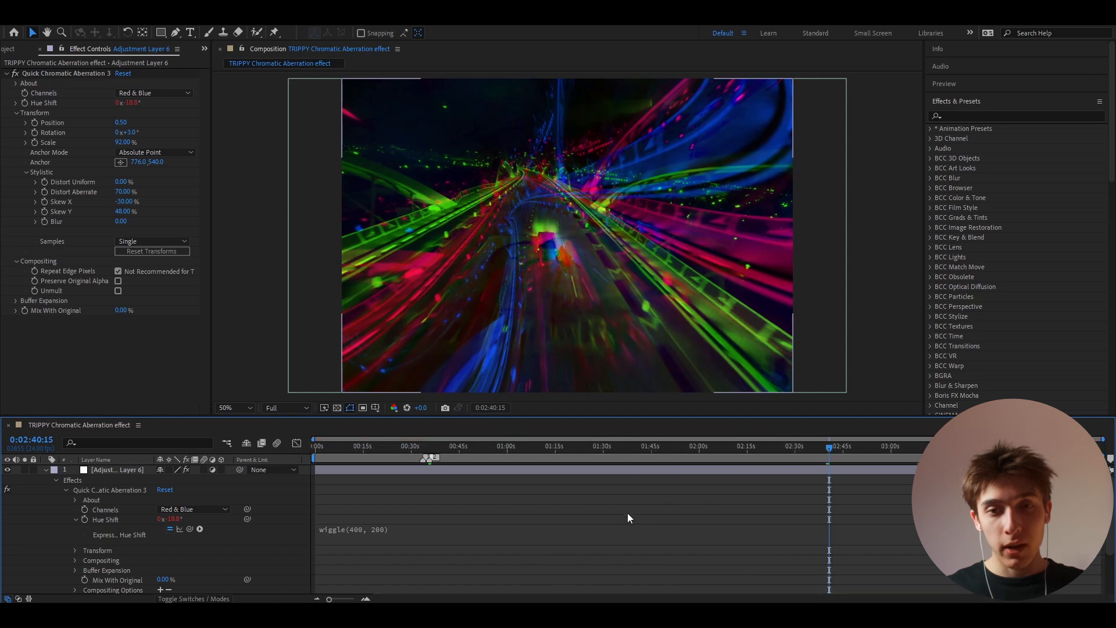
{"action": "left_click", "coordinate": [430, 448]}
{"action": "scroll", "coordinate": [427, 472], "scroll_direction": "up", "scroll_amount": 3}
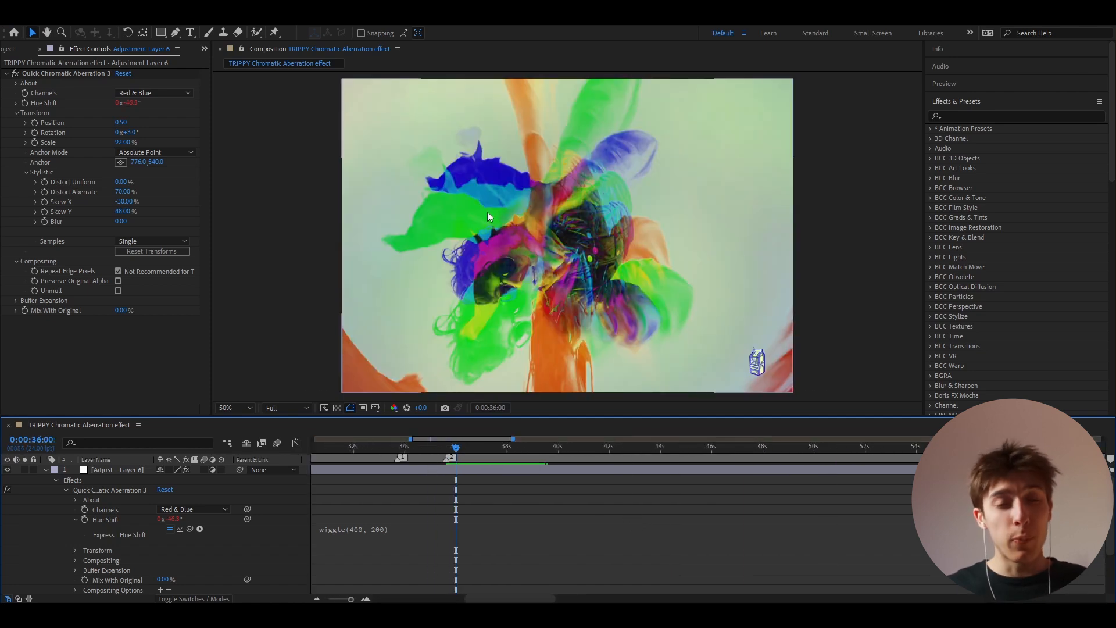
{"action": "key", "text": "space"}
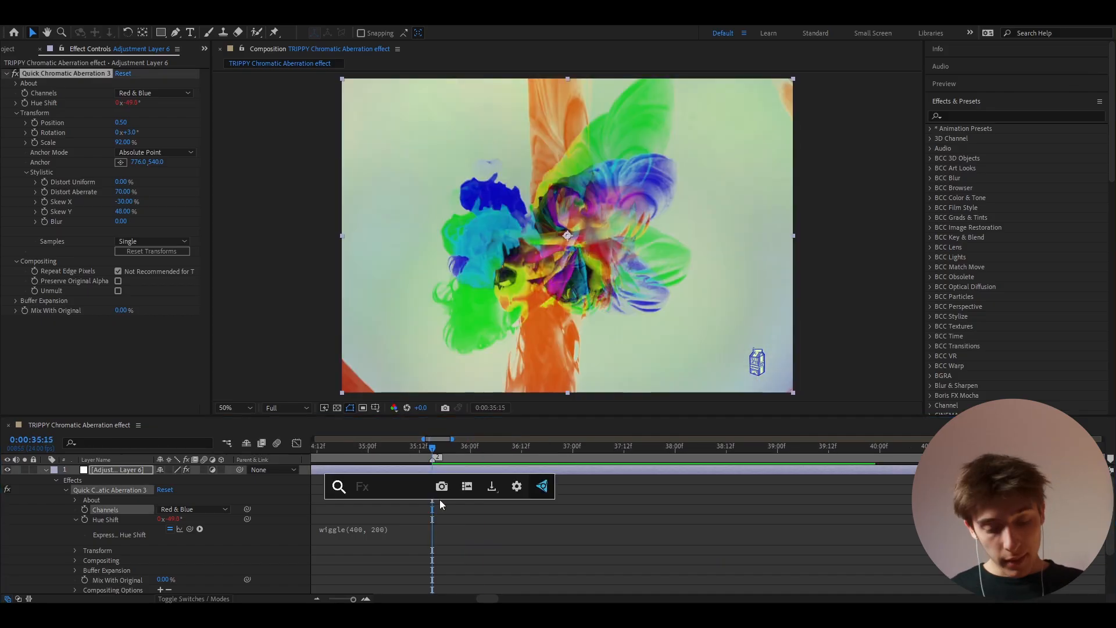
Step: Add a Glow effect to the chromatic aberration adjustment layer with radius 152, intensity 0.2 and threshold about 44.7%
{"action": "type", "text": "glow"}
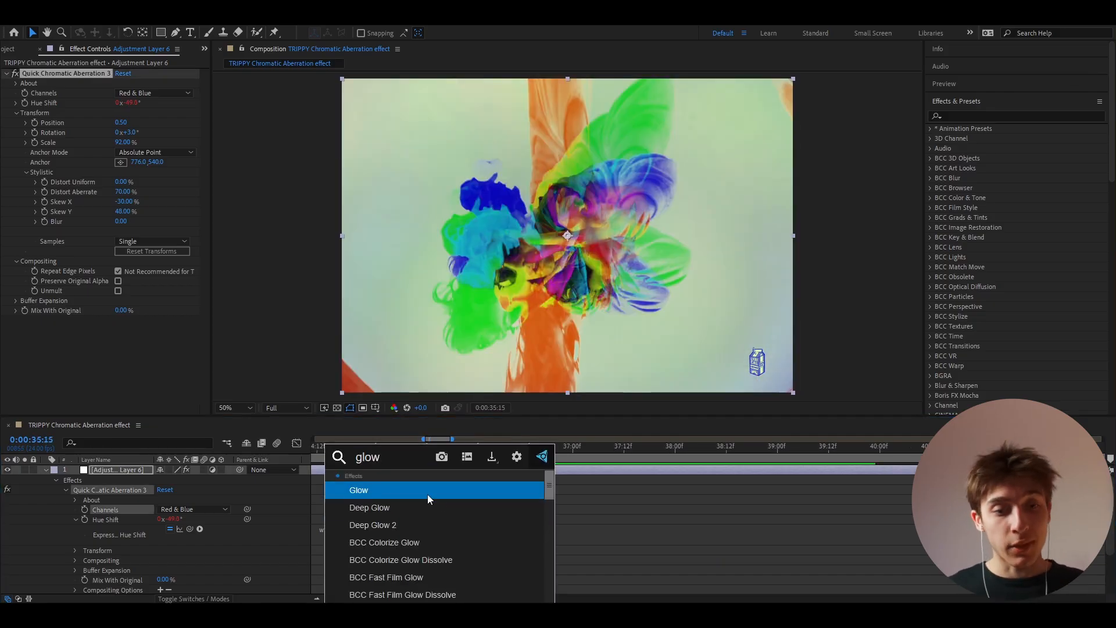
{"action": "left_click", "coordinate": [428, 495]}
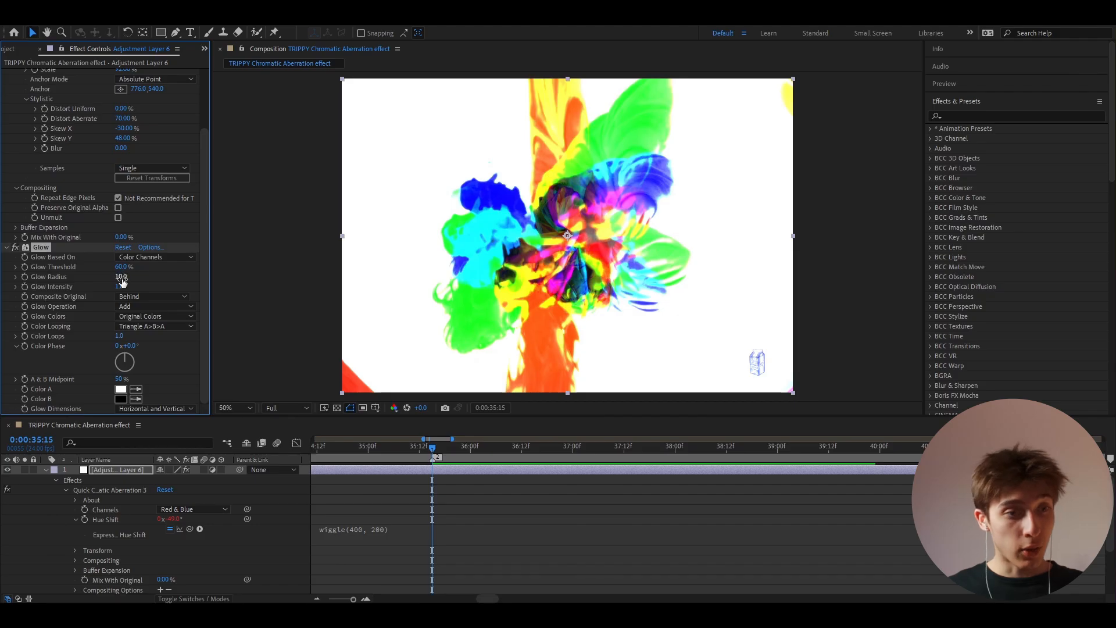
{"action": "left_click_drag", "start_coordinate": [121, 282], "coordinate": [200, 277]}
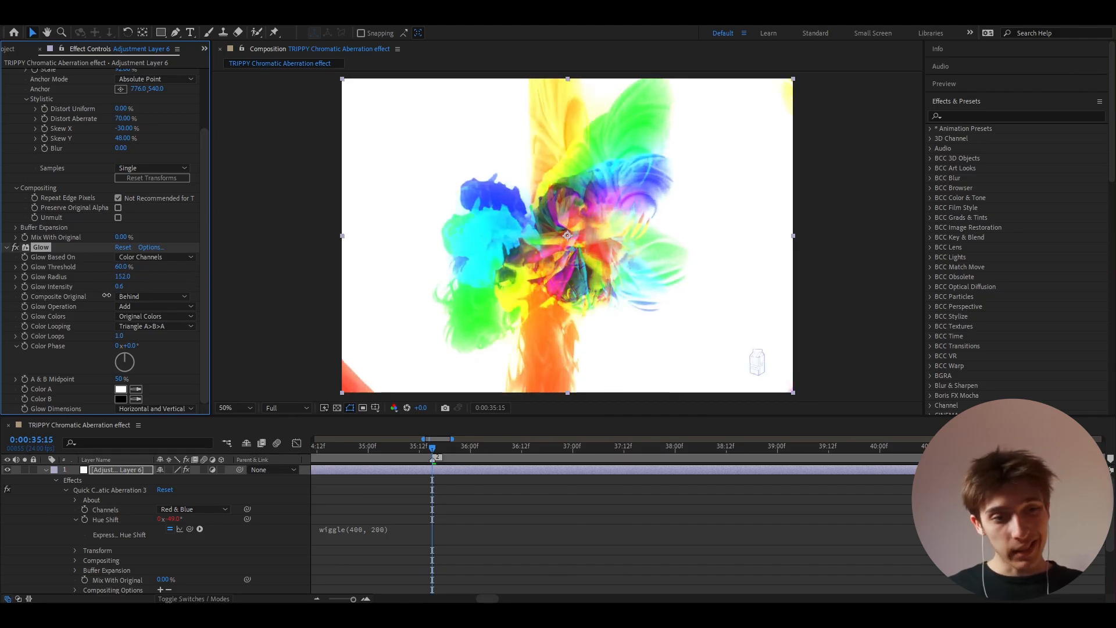
{"action": "left_click_drag", "start_coordinate": [111, 294], "coordinate": [86, 299]}
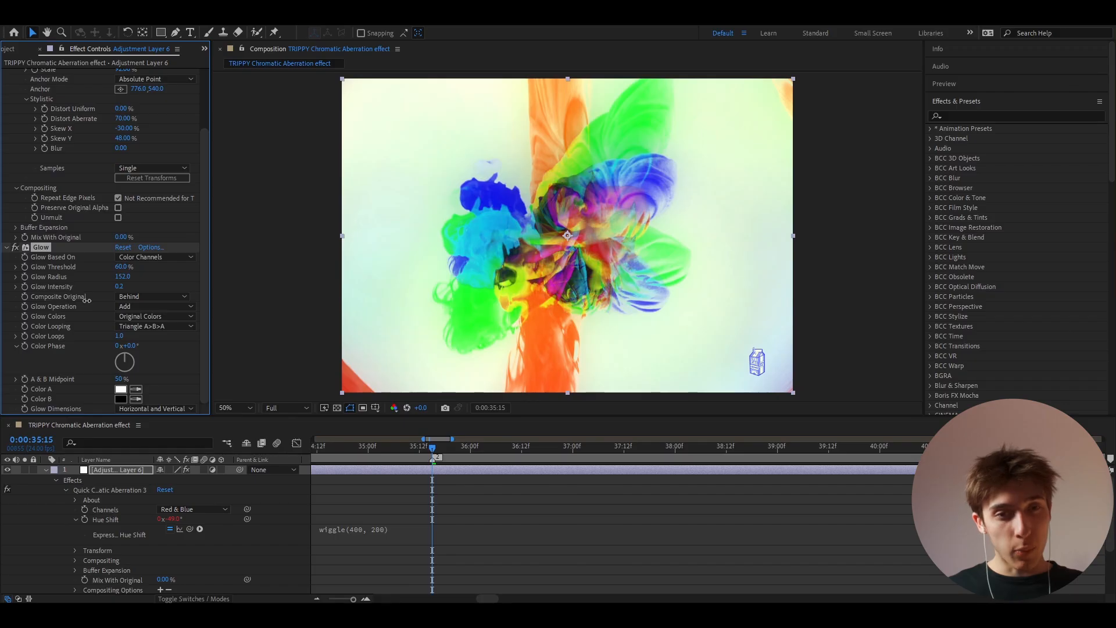
{"action": "left_click_drag", "start_coordinate": [122, 267], "coordinate": [113, 270]}
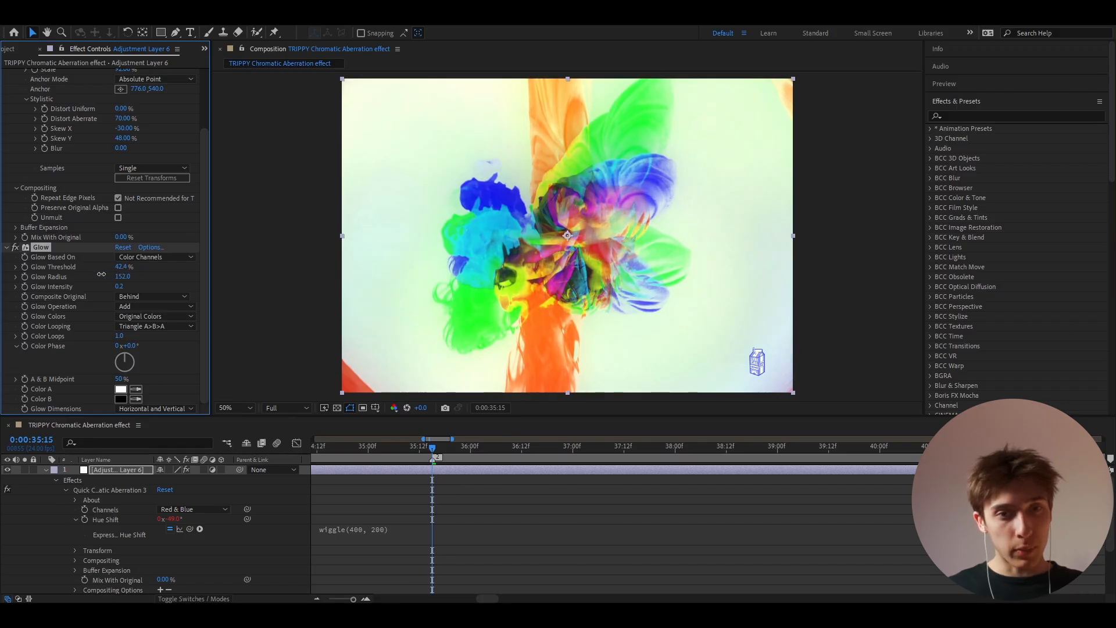
Step: Turn Glow off and on to compare it, and play a short preview with the glow applied
{"action": "left_click", "coordinate": [16, 248]}
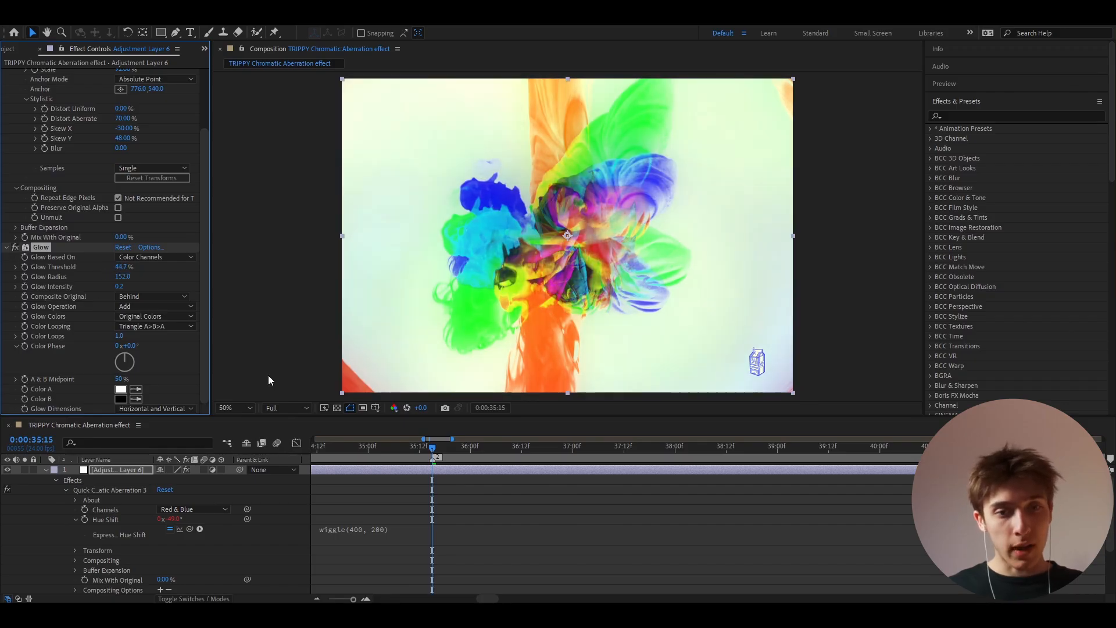
{"action": "key", "text": "space"}
{"action": "scroll", "coordinate": [445, 499], "scroll_direction": "down", "scroll_amount": 2}
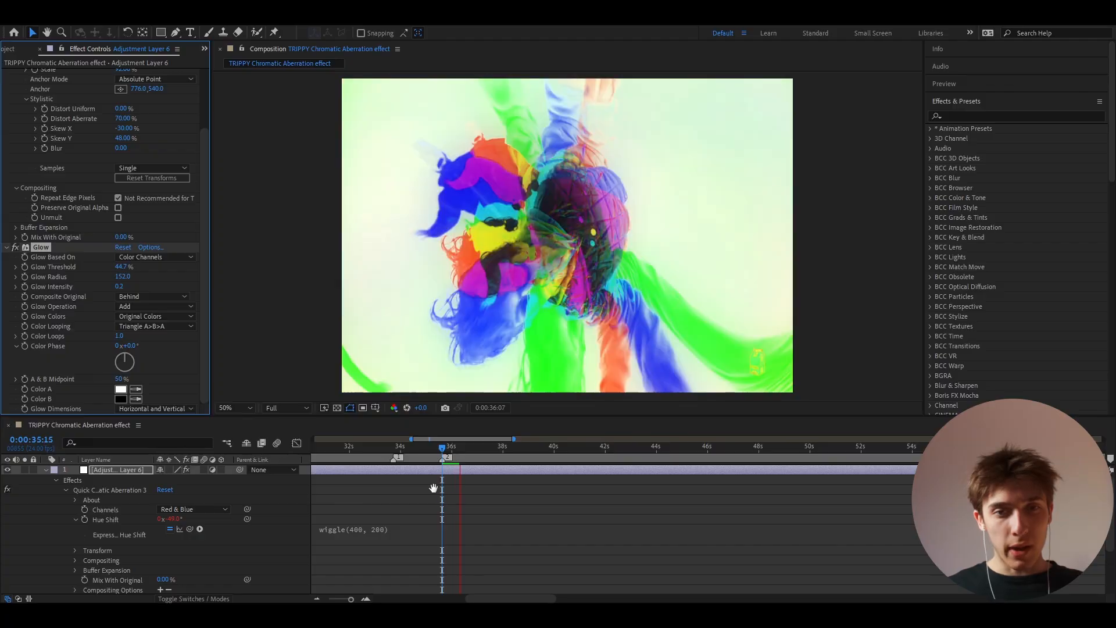
{"action": "key", "text": "space"}
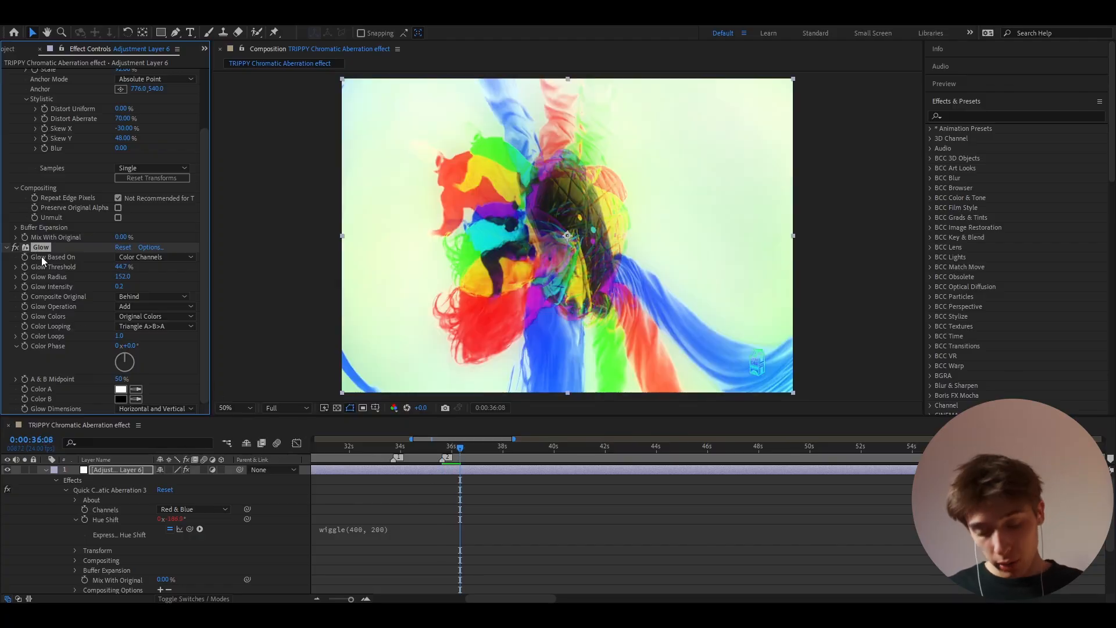
Step: Replace the Glow effect on the adjustment layer with Deep Glow 2
{"action": "key", "text": "Delete"}
{"action": "key", "text": "ctrl+space"}
{"action": "type", "text": "dee"}
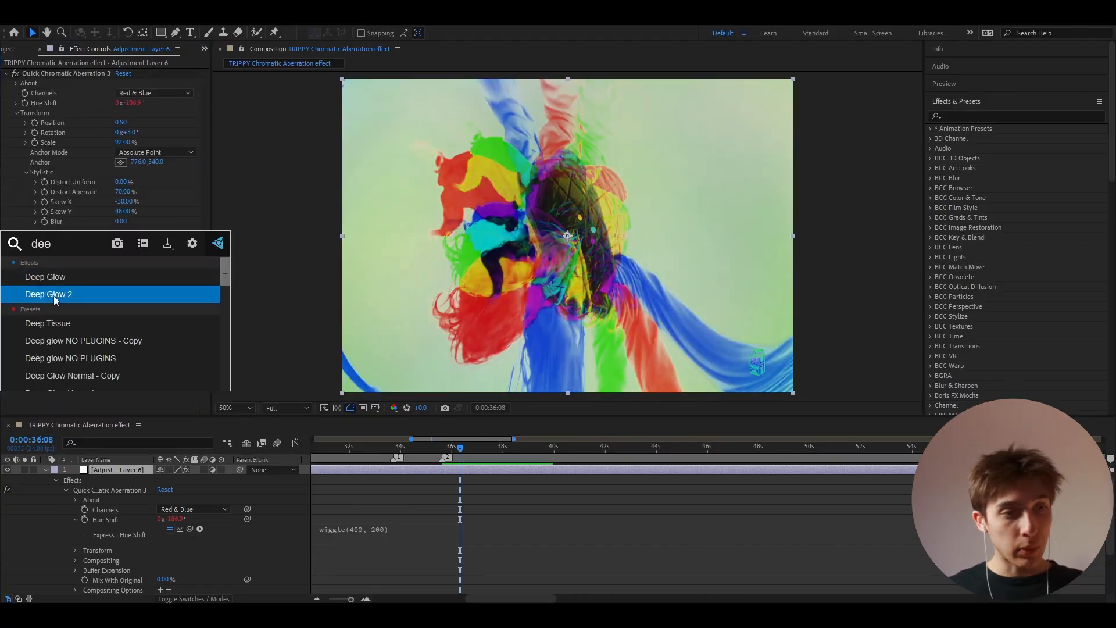
{"action": "left_click", "coordinate": [55, 296]}
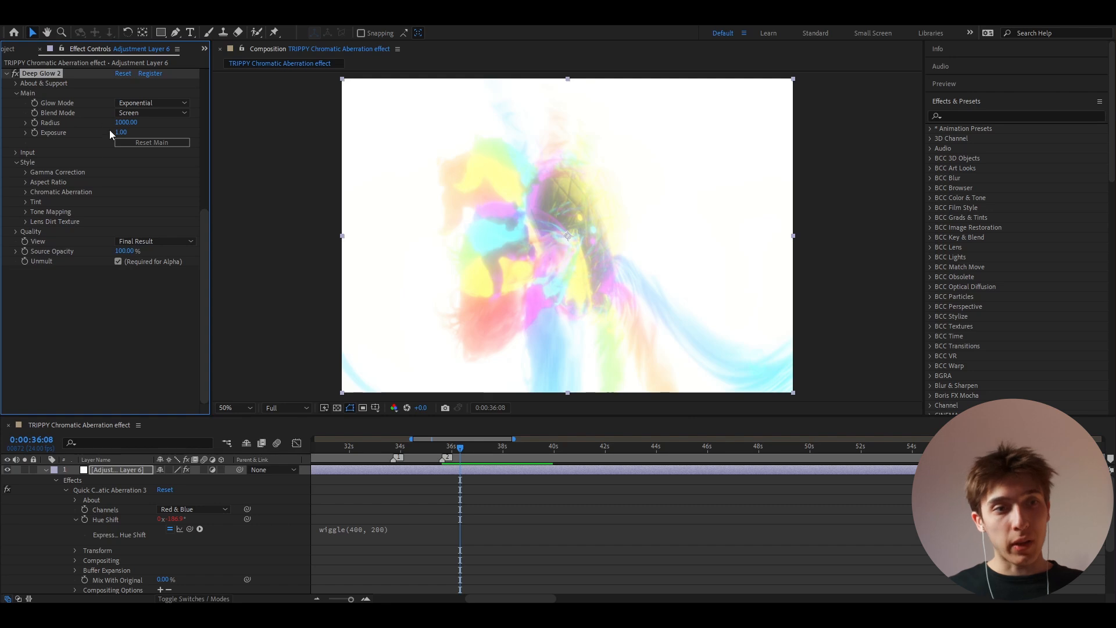
Step: Set the Deep Glow 2 exposure to 0.07 and its radius to 250
{"action": "left_click", "coordinate": [121, 132]}
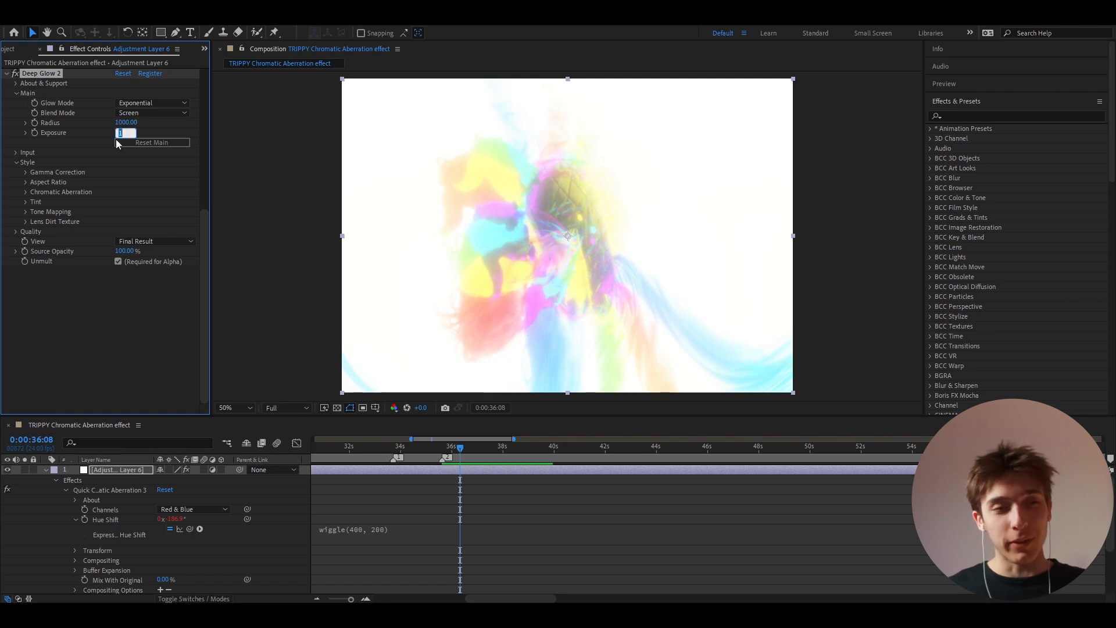
{"action": "type", "text": "0"}
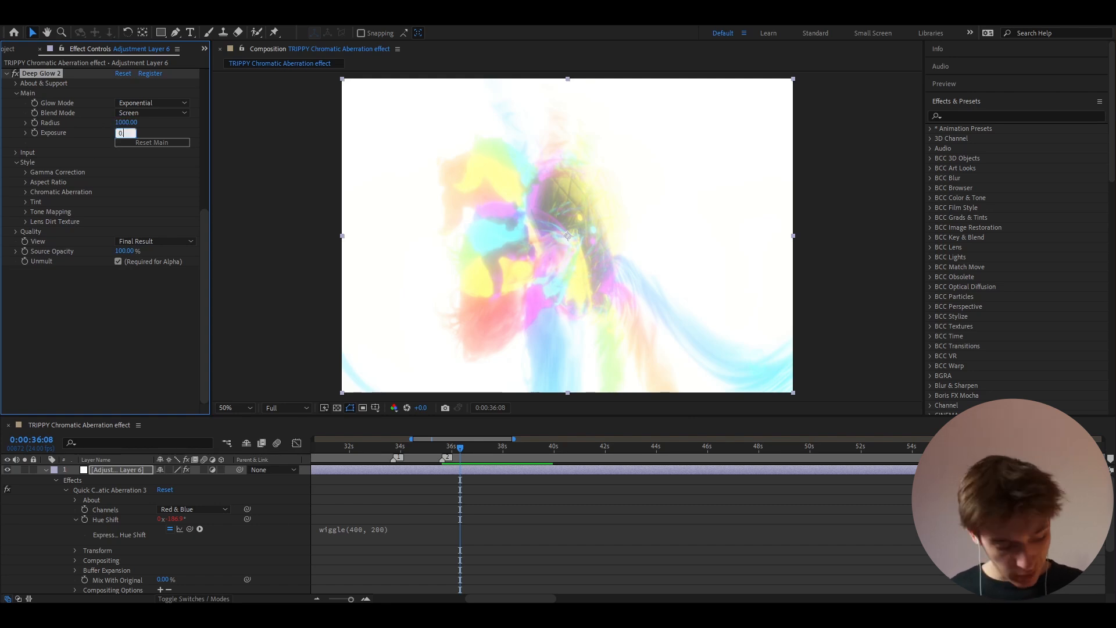
{"action": "type", "text": ".07"}
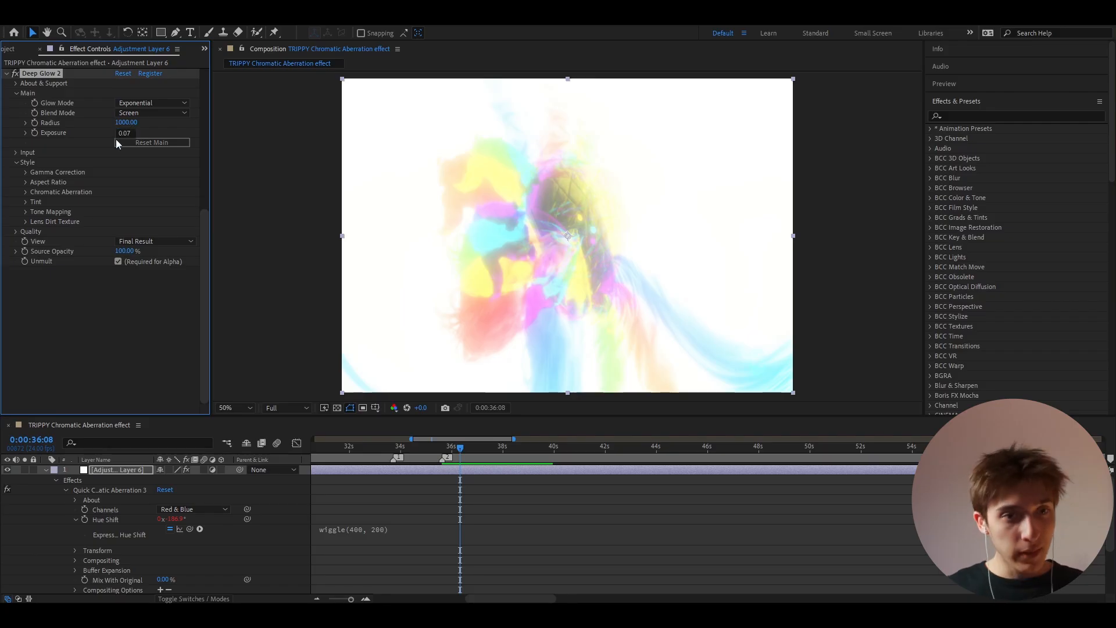
{"action": "key", "text": "Return"}
{"action": "left_click", "coordinate": [120, 123]}
{"action": "type", "text": "250"}
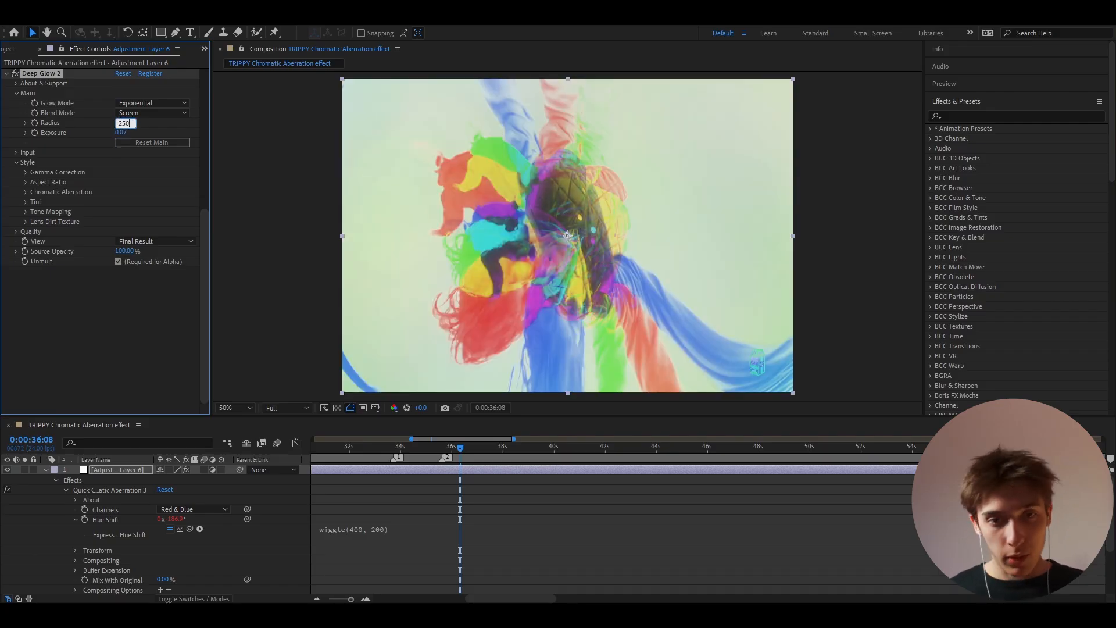
{"action": "key", "text": "Return"}
Step: Preview the clip with Deep Glow 2, and play it back again from the first marker at 0:00:33:15
{"action": "scroll", "coordinate": [15, 254], "scroll_direction": "up", "scroll_amount": 5}
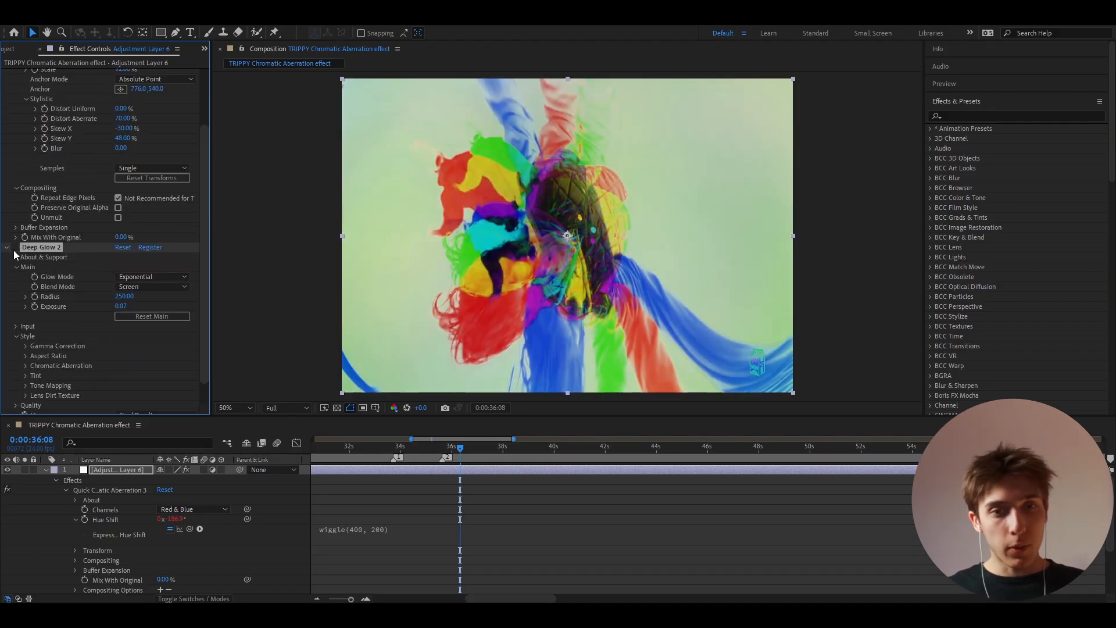
{"action": "key", "text": "space"}
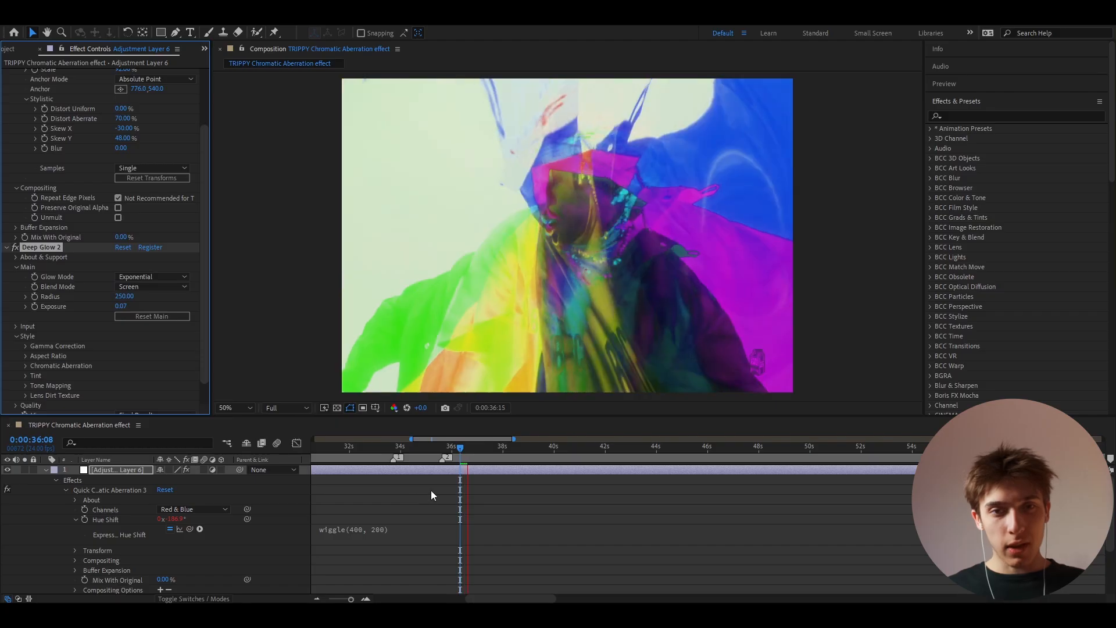
{"action": "left_click_drag", "start_coordinate": [459, 454], "coordinate": [390, 459]}
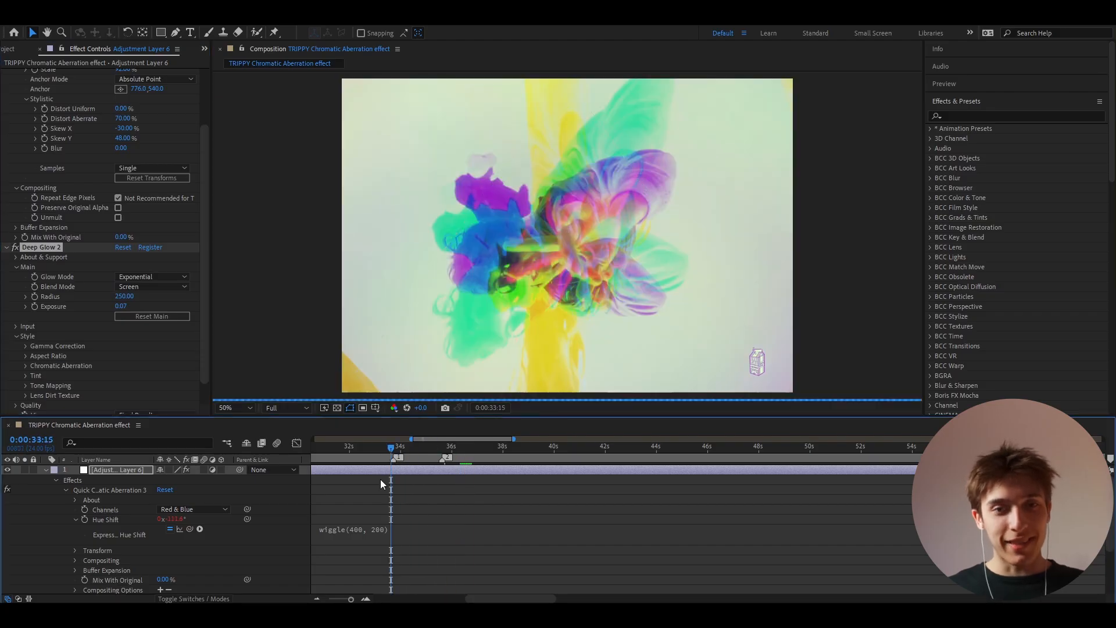
{"action": "key", "text": "space"}
{"action": "scroll", "coordinate": [379, 493], "scroll_direction": "up", "scroll_amount": 3}
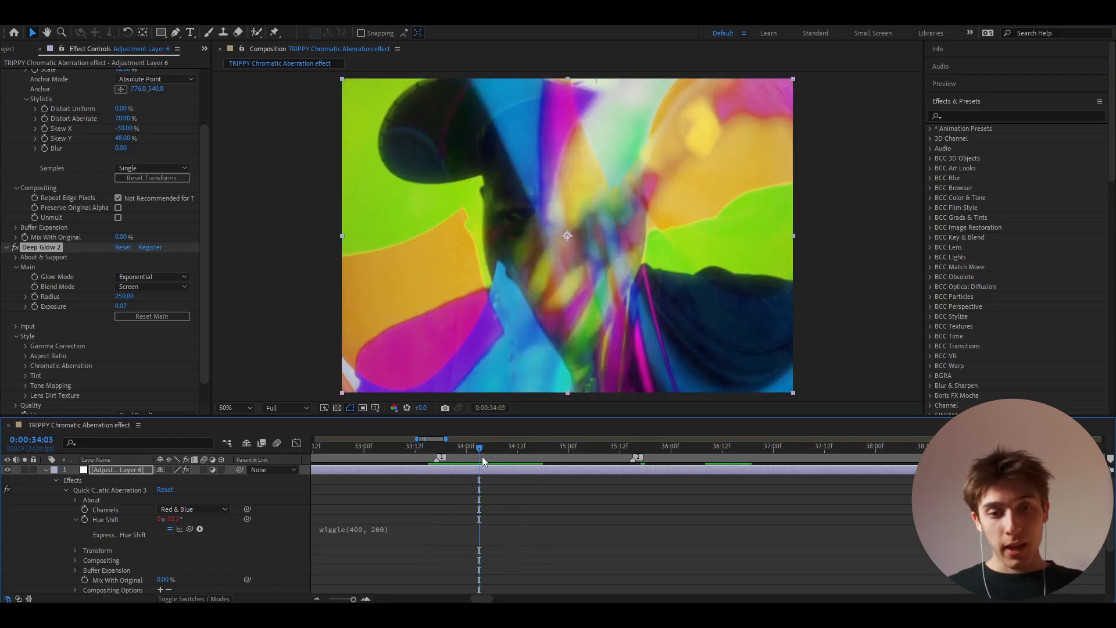
Step: Rename the adjustment layer "chromatic" and add a new adjustment layer above it
{"action": "key", "text": "Return"}
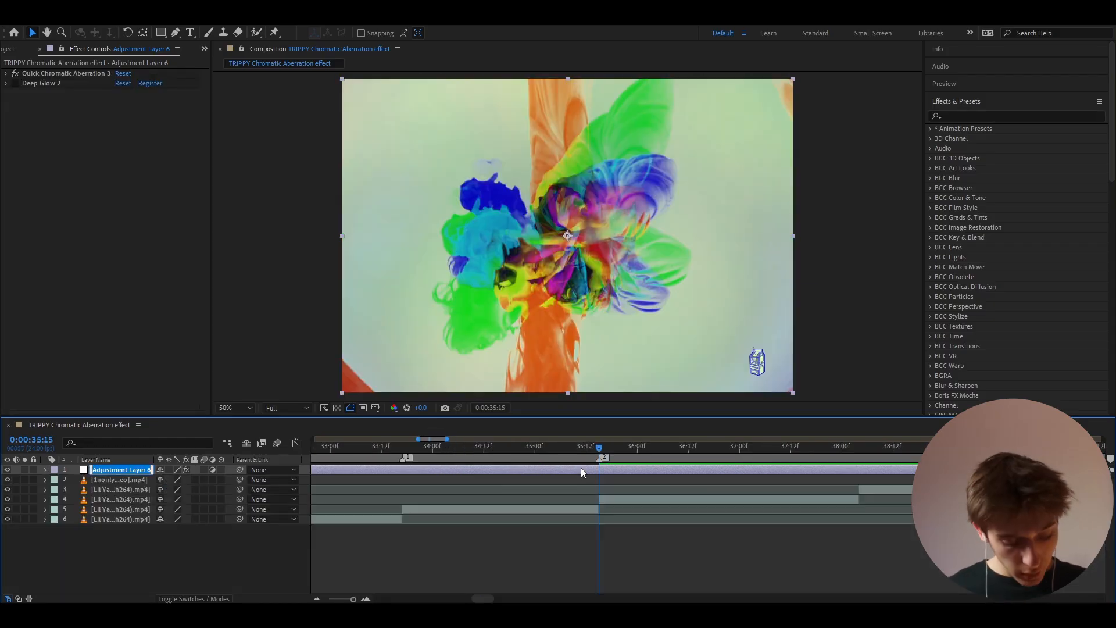
{"action": "type", "text": "chromatic"}
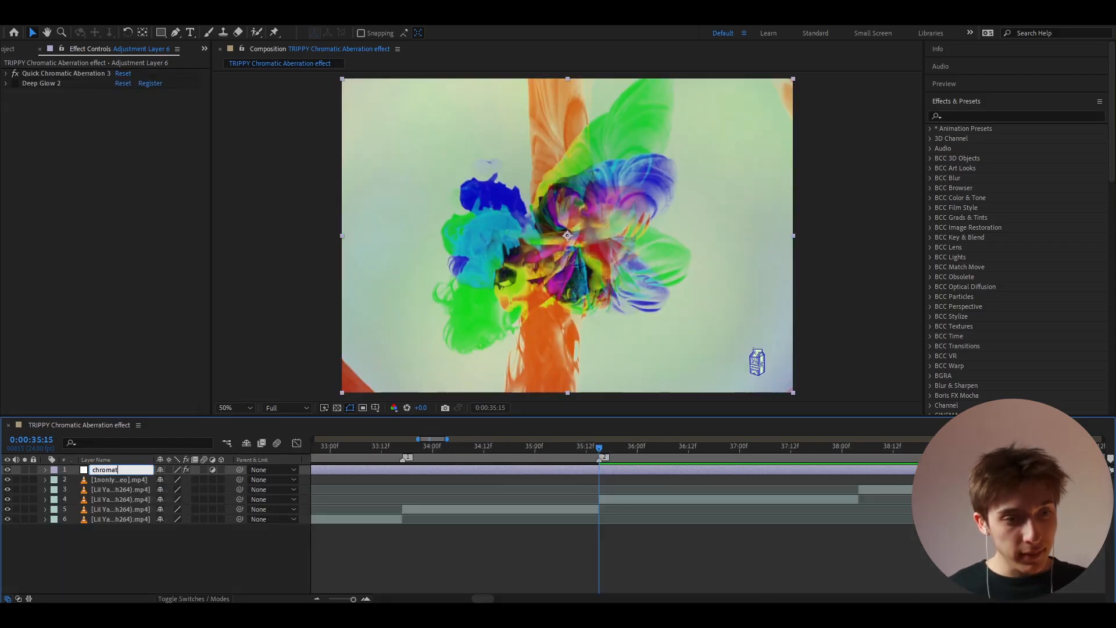
{"action": "key", "text": "Return"}
{"action": "key", "text": "ctrl+alt+y"}
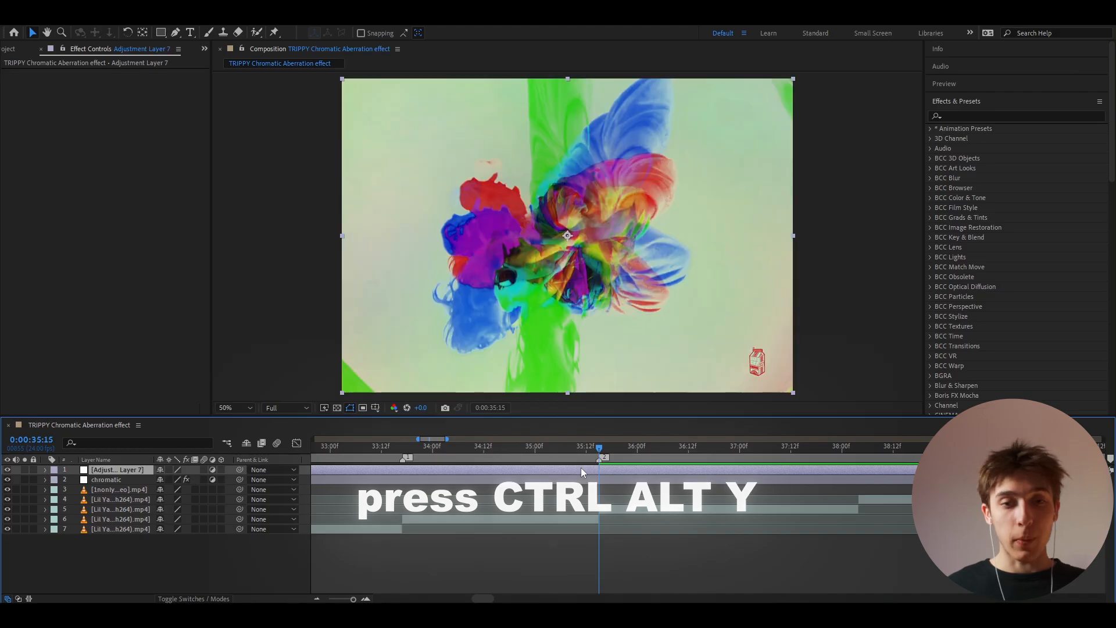
Step: Apply the Flicker Rainbow 3 preset from the user Flicker Presets folder to the new adjustment layer
{"action": "left_click", "coordinate": [930, 129]}
{"action": "left_click", "coordinate": [940, 148]}
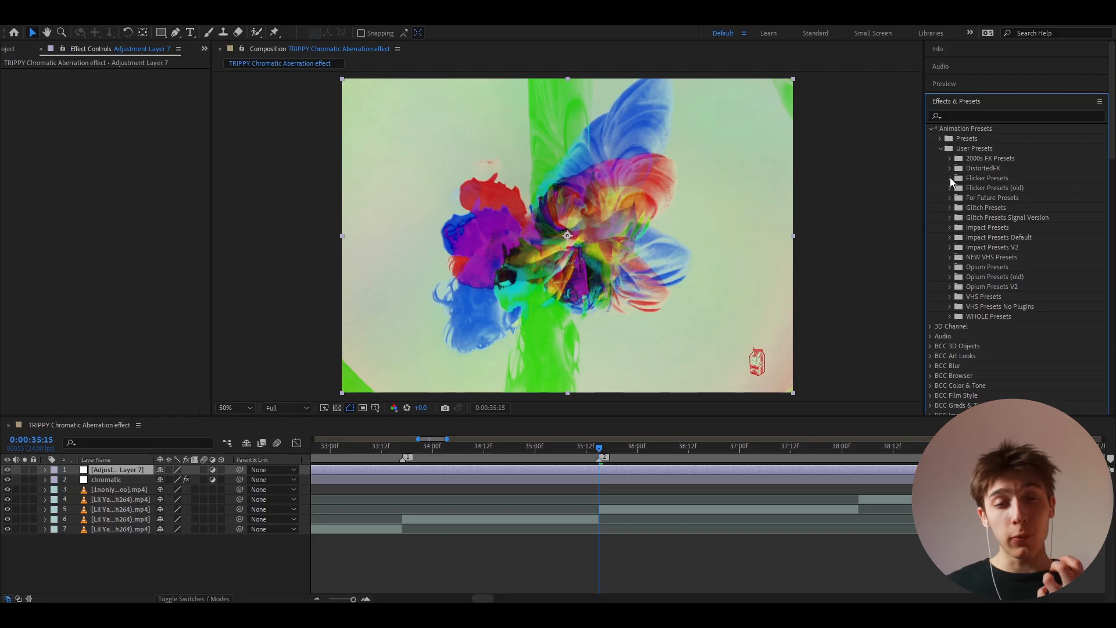
{"action": "left_click", "coordinate": [950, 177]}
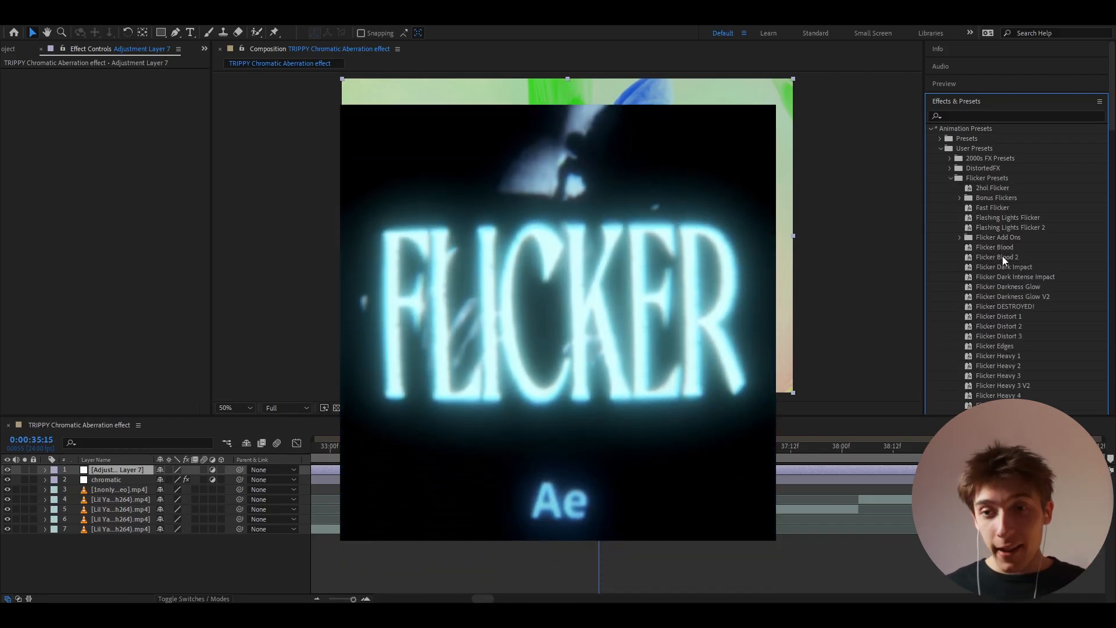
{"action": "scroll", "coordinate": [1002, 256], "scroll_direction": "down", "scroll_amount": 3}
{"action": "scroll", "coordinate": [1002, 256], "scroll_direction": "down", "scroll_amount": 6}
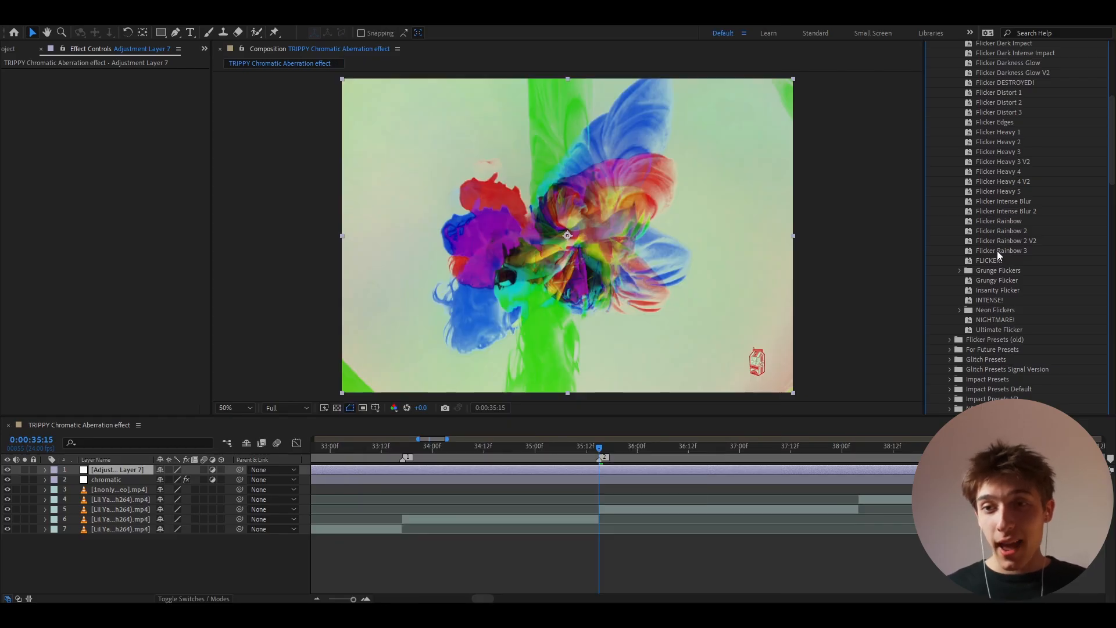
{"action": "left_click_drag", "start_coordinate": [997, 250], "coordinate": [605, 469]}
Step: Preview the rainbow flicker at the second marker and inspect it around 0:00:34:01
{"action": "left_click", "coordinate": [611, 509]}
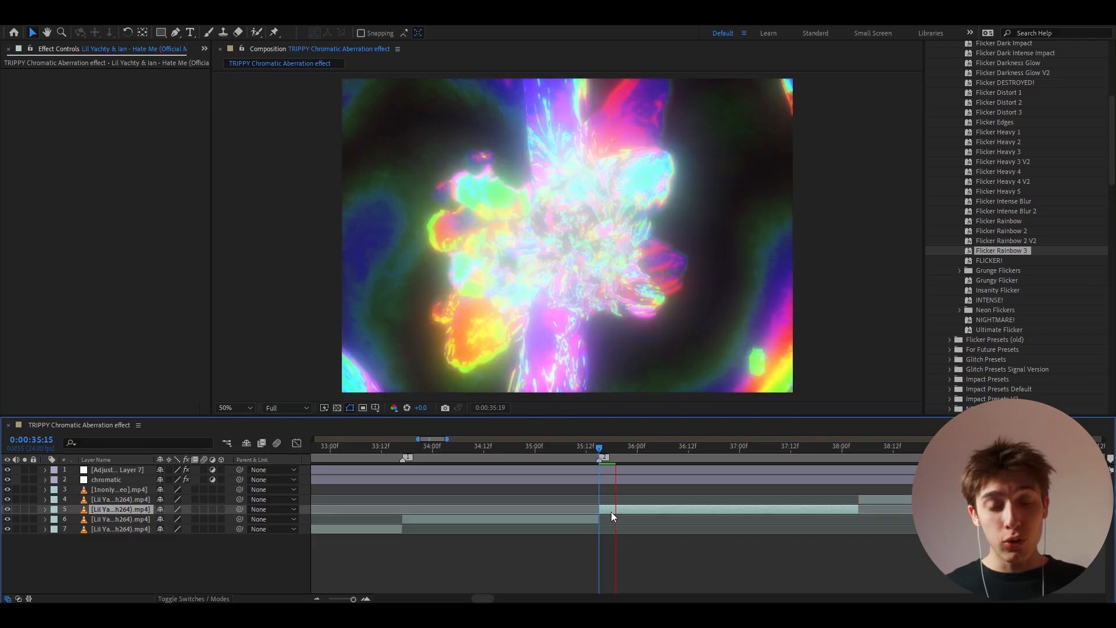
{"action": "scroll", "coordinate": [612, 512], "scroll_direction": "up", "scroll_amount": 4}
{"action": "scroll", "coordinate": [611, 509], "scroll_direction": "down", "scroll_amount": 4}
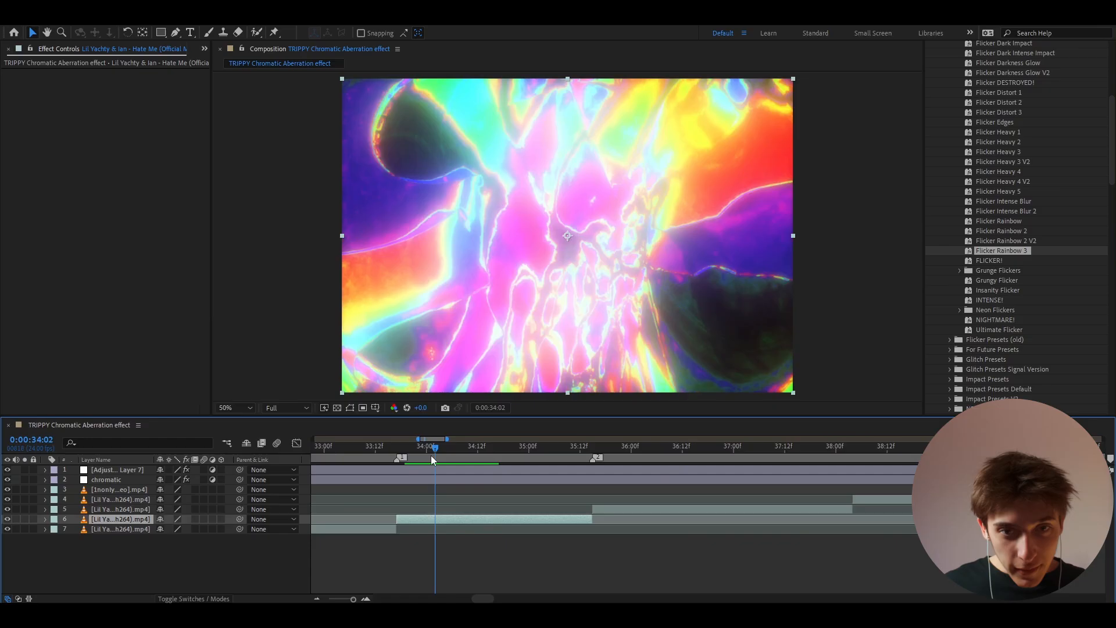
{"action": "mouse_move", "coordinate": [431, 455]}
{"action": "left_mouse_down"}
{"action": "mouse_move", "coordinate": [480, 457]}
{"action": "mouse_move", "coordinate": [426, 458]}
{"action": "left_mouse_up"}
{"action": "left_click", "coordinate": [431, 449]}
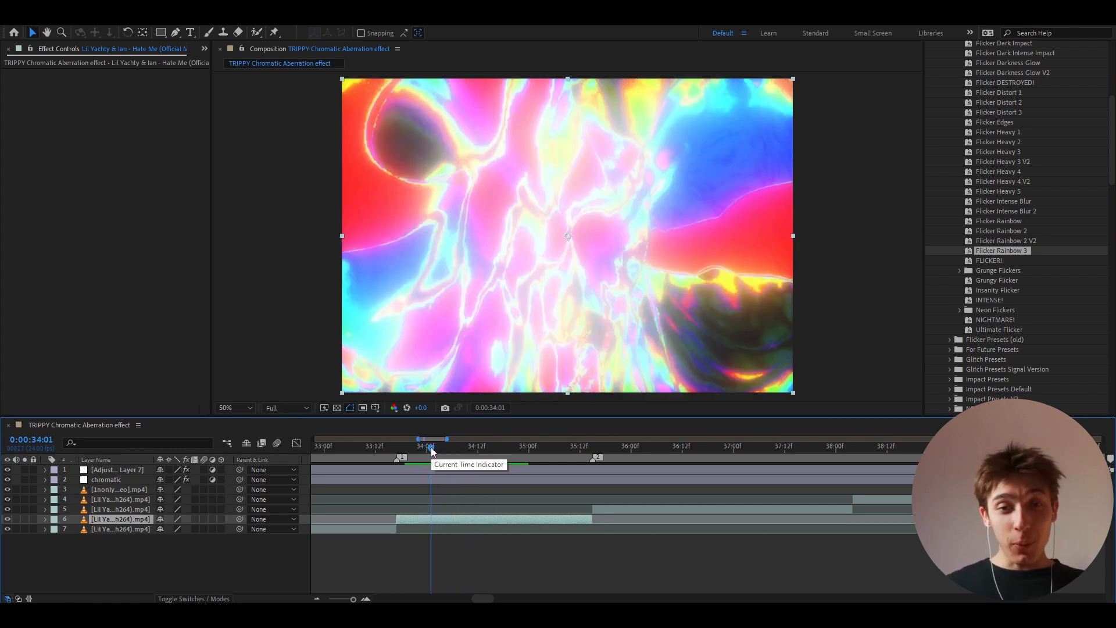
{"action": "key", "text": "space"}
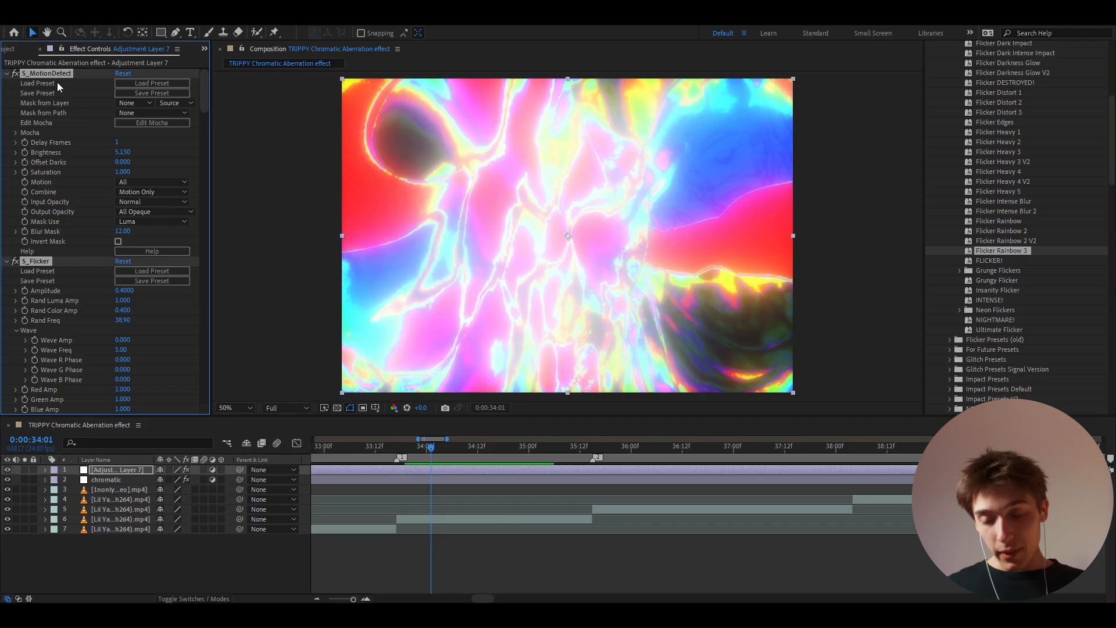
Step: Remove the rainbow flicker effects from the new adjustment layer and apply the Flicker Neon 3 preset from Neon Flickers instead
{"action": "key", "text": "Delete"}
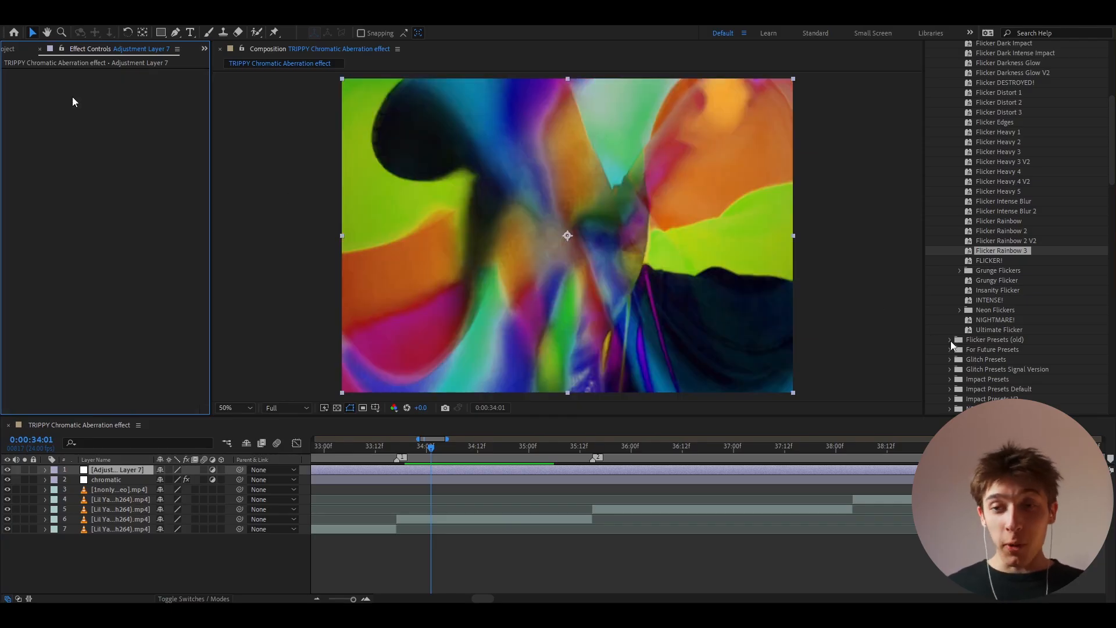
{"action": "left_click", "coordinate": [960, 310]}
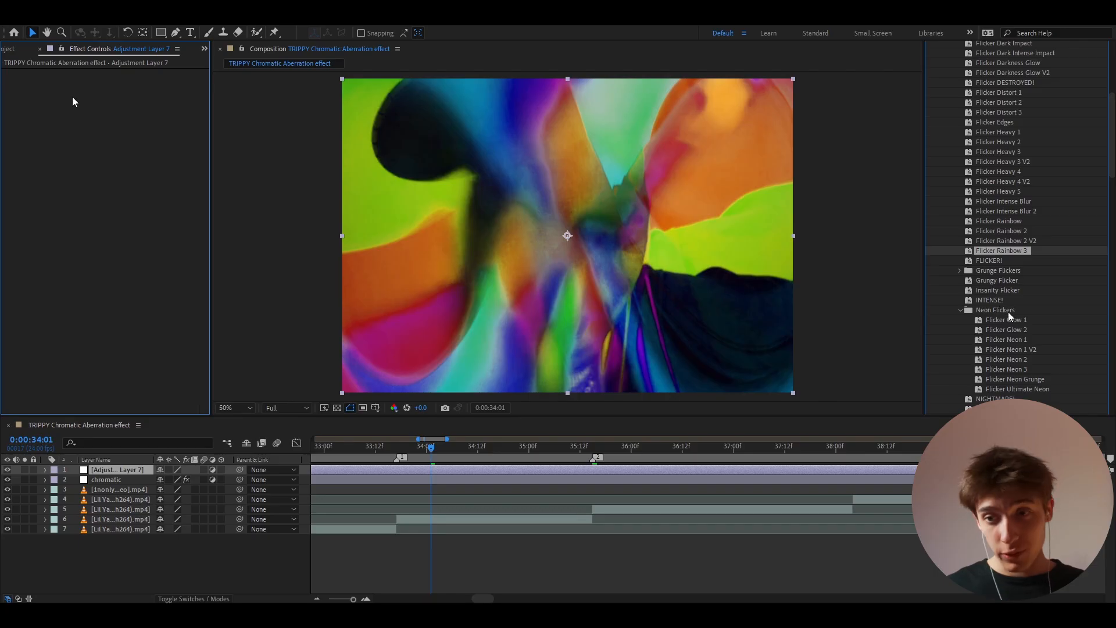
{"action": "left_click_drag", "start_coordinate": [1008, 374], "coordinate": [437, 471]}
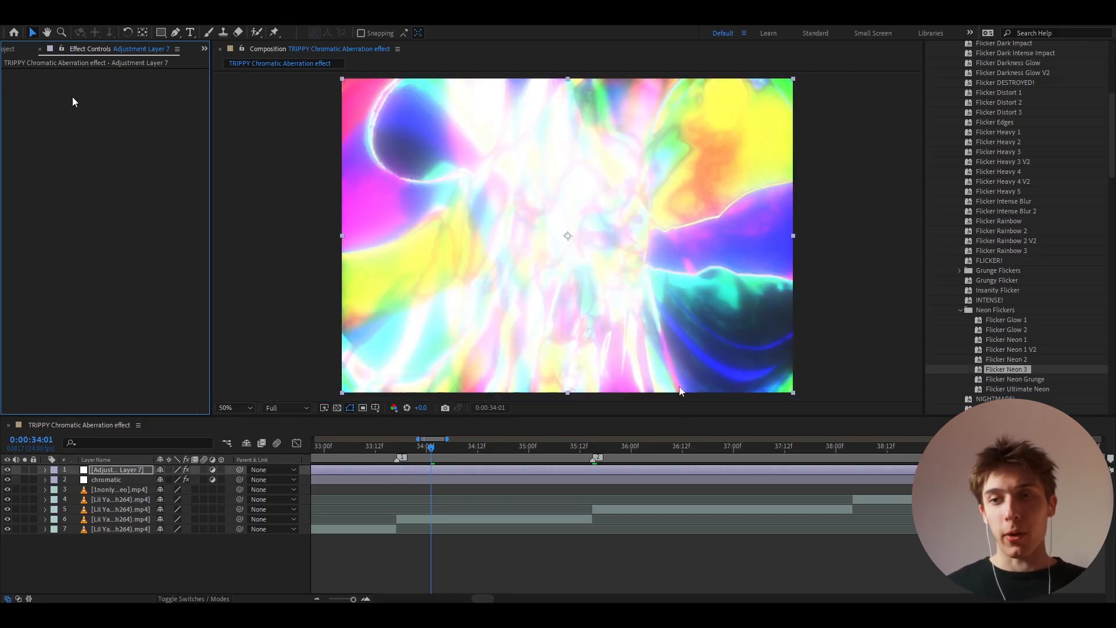
Step: Play back the clip from 0:00:34:01 to review the neon flicker over the chromatic aberration
{"action": "left_click", "coordinate": [453, 520]}
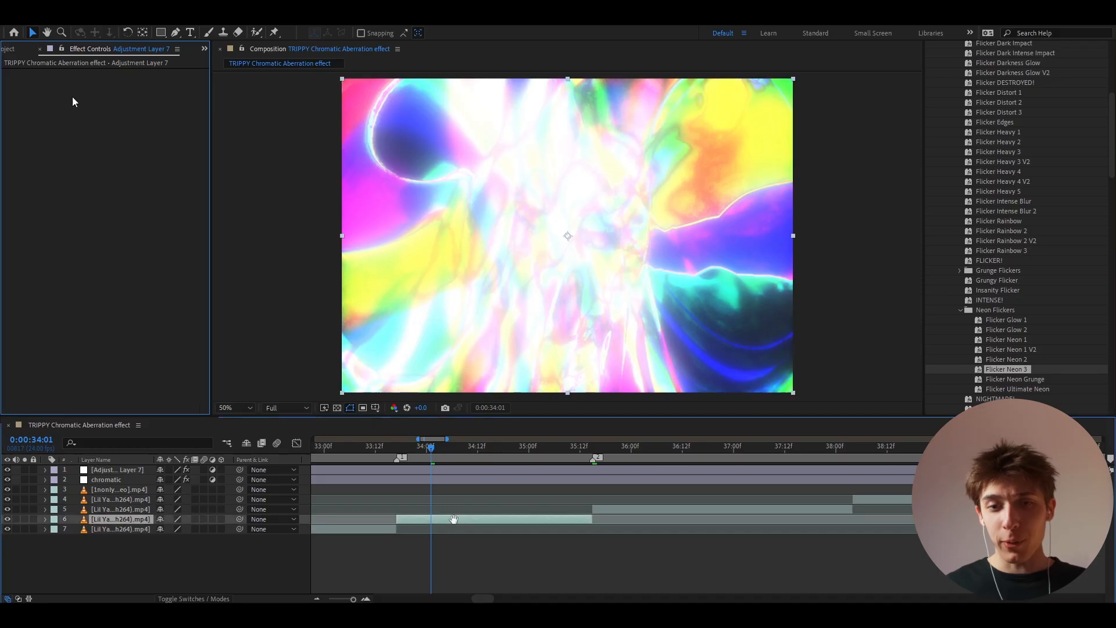
{"action": "key", "text": "space"}
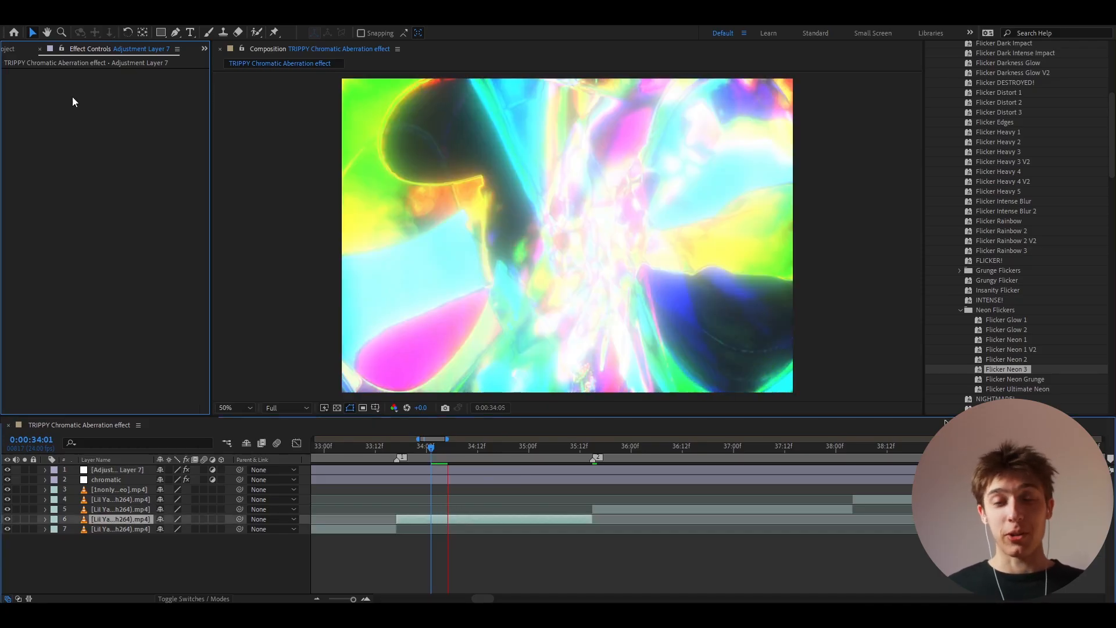
{"action": "scroll", "coordinate": [449, 523], "scroll_direction": "up", "scroll_amount": 3}
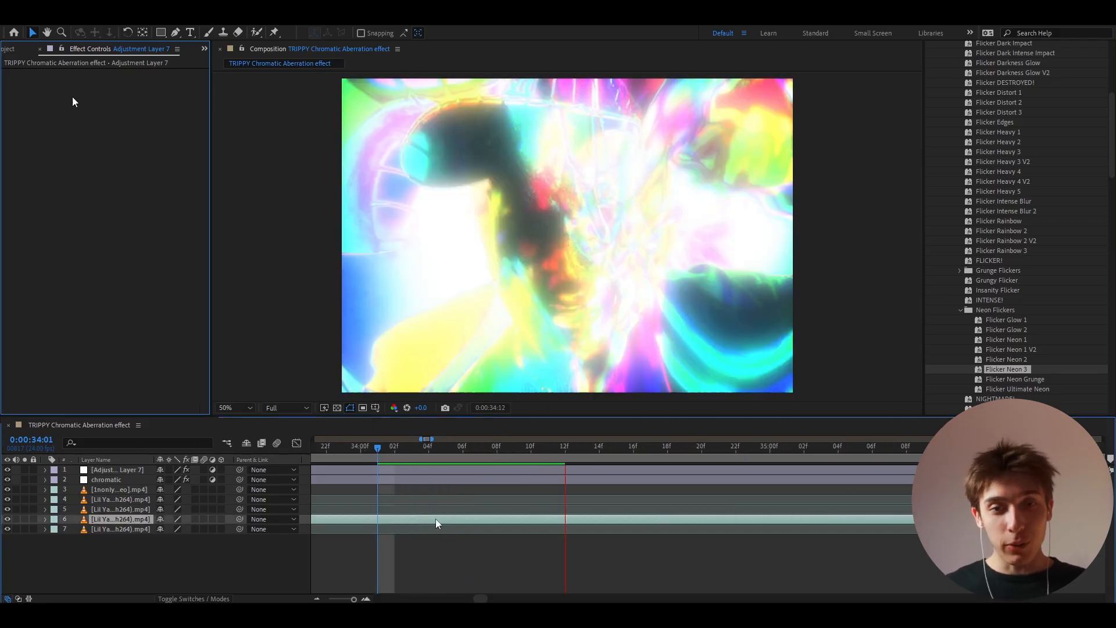
{"action": "scroll", "coordinate": [434, 520], "scroll_direction": "down", "scroll_amount": 3}
{"action": "scroll", "coordinate": [436, 524], "scroll_direction": "up", "scroll_amount": 3}
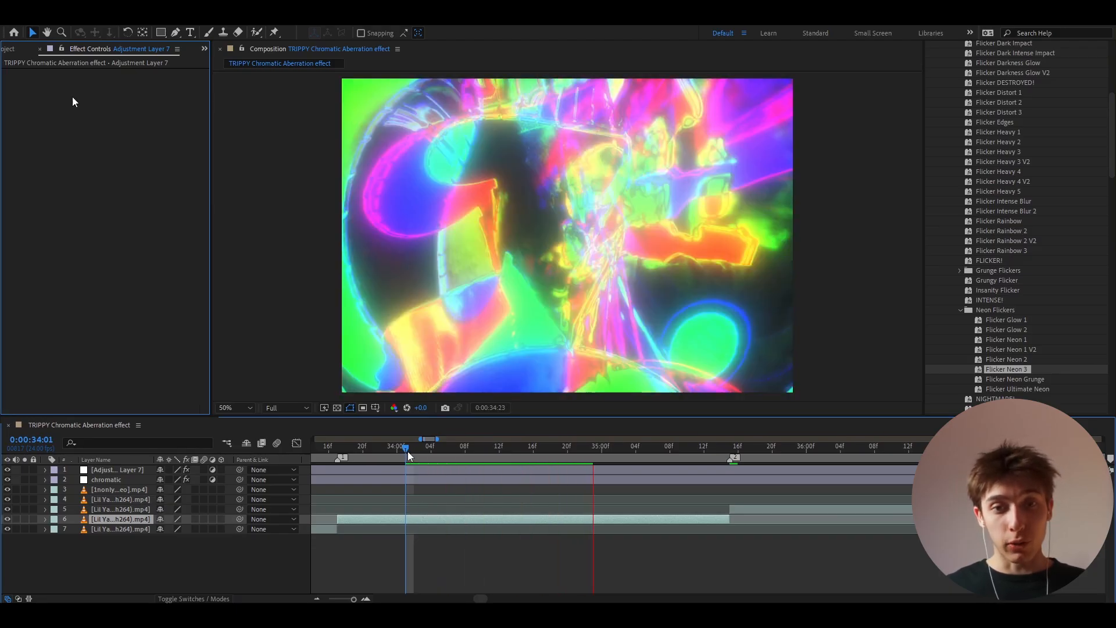
Step: Replay the neon flicker over the chromatic aberration, starting again from 0:00:34:01
{"action": "key", "text": "space"}
{"action": "left_click_drag", "start_coordinate": [490, 462], "coordinate": [406, 460]}
{"action": "key", "text": "space"}
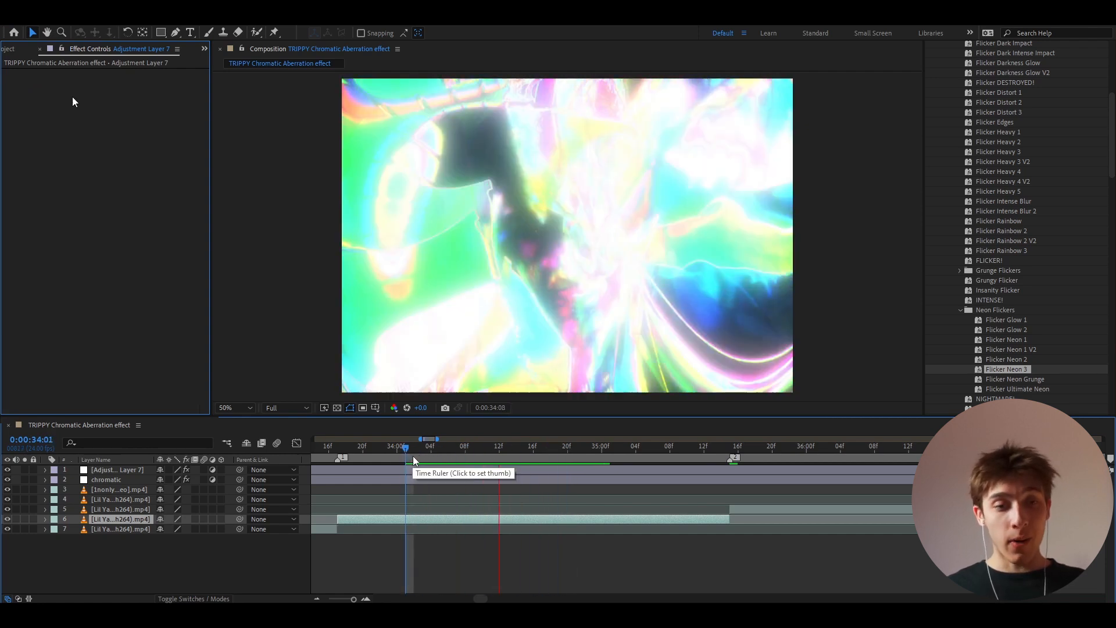
Step: Replace the neon flicker on the top adjustment layer with the INTENSE! preset
{"action": "scroll", "coordinate": [1015, 209], "scroll_direction": "down", "scroll_amount": 3}
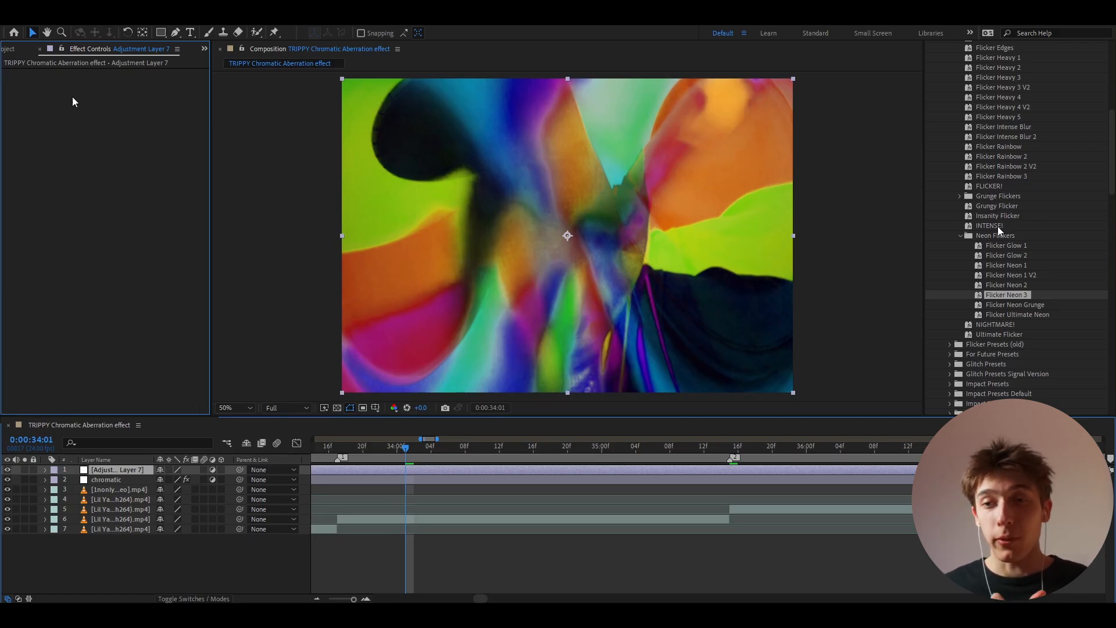
{"action": "double_click", "coordinate": [990, 226]}
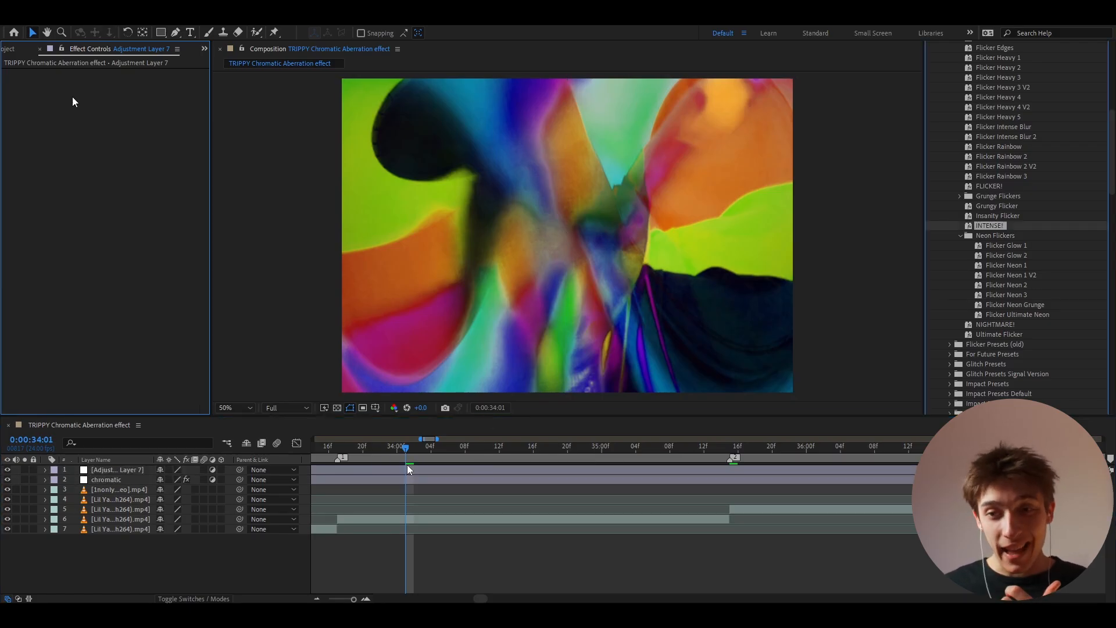
Step: Preview the INTENSE! flicker from around 0:00:34:01 across the following clips and check the frames around 0:00:36:20
{"action": "left_click", "coordinate": [424, 520]}
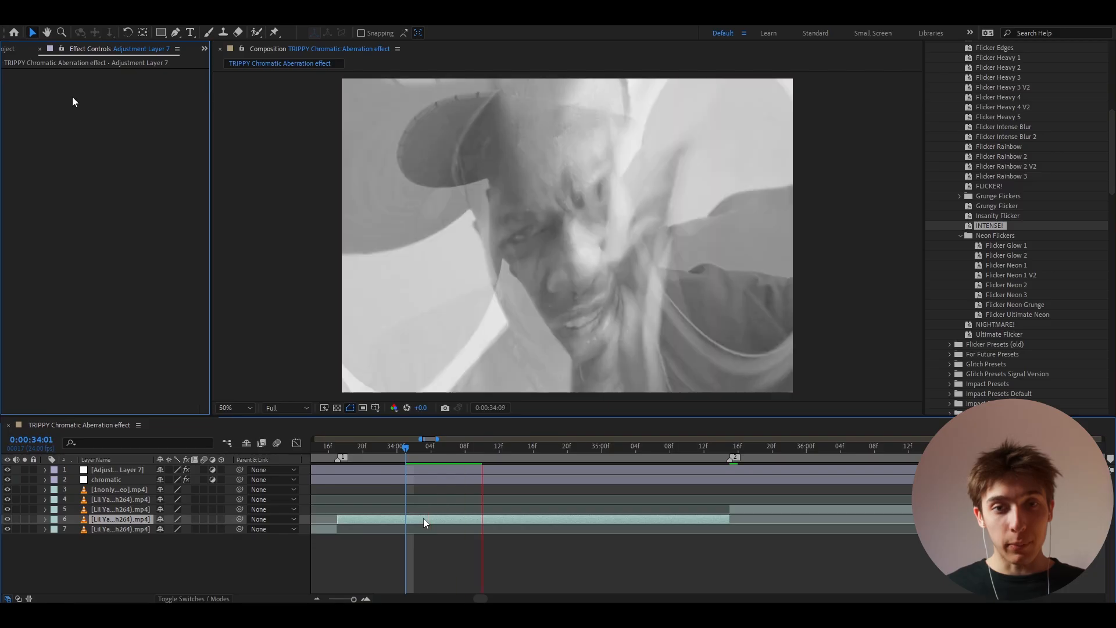
{"action": "scroll", "coordinate": [424, 518], "scroll_direction": "down", "scroll_amount": 2}
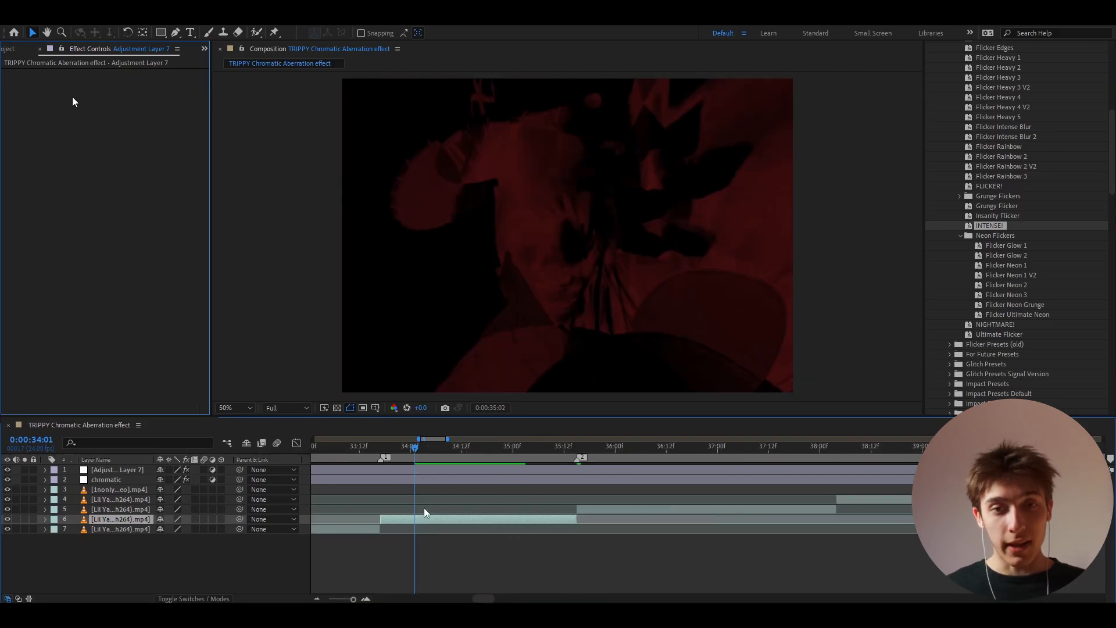
{"action": "scroll", "coordinate": [432, 502], "scroll_direction": "up", "scroll_amount": 2}
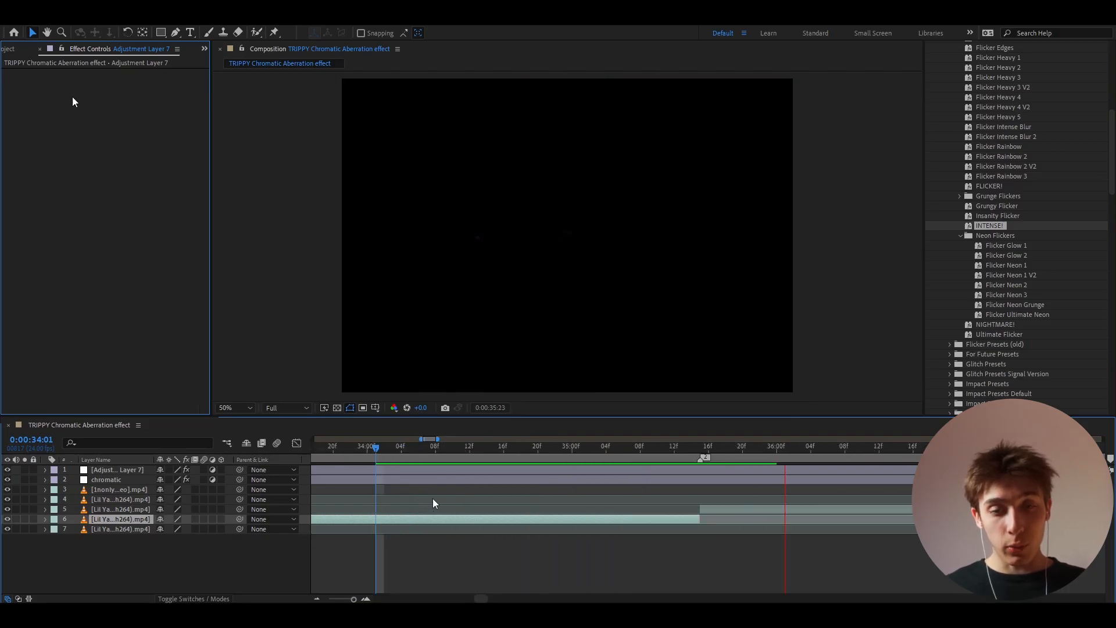
{"action": "scroll", "coordinate": [431, 500], "scroll_direction": "down", "scroll_amount": 2}
{"action": "scroll", "coordinate": [424, 470], "scroll_direction": "up", "scroll_amount": 2}
{"action": "key", "text": "space"}
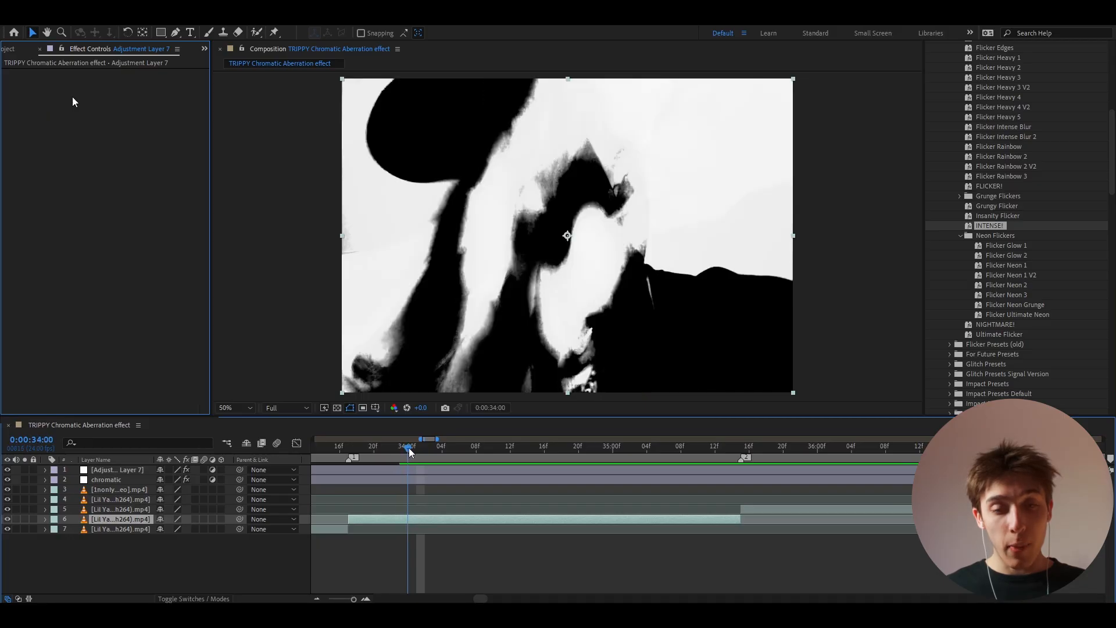
{"action": "key", "text": "space"}
{"action": "scroll", "coordinate": [431, 458], "scroll_direction": "down", "scroll_amount": 2}
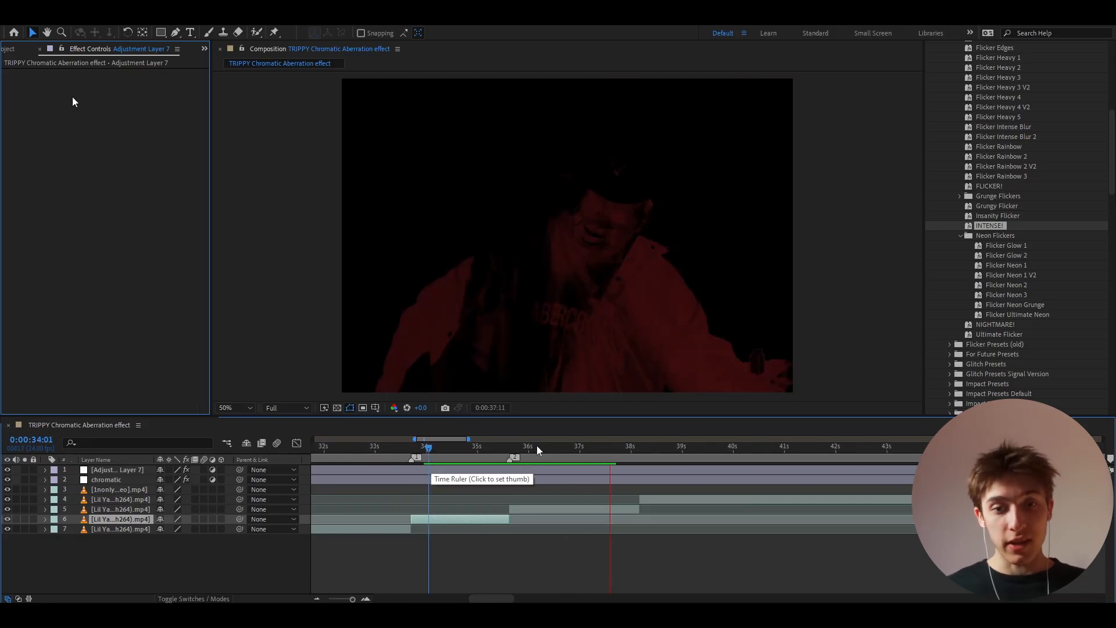
{"action": "left_click", "coordinate": [572, 454]}
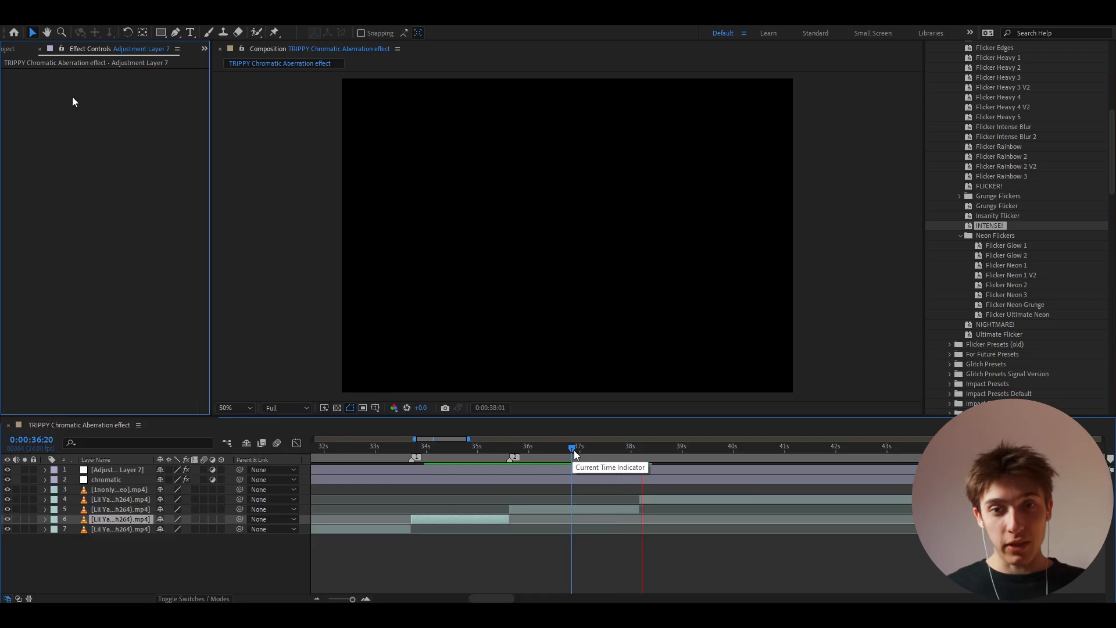
{"action": "left_click_drag", "start_coordinate": [575, 455], "coordinate": [569, 456]}
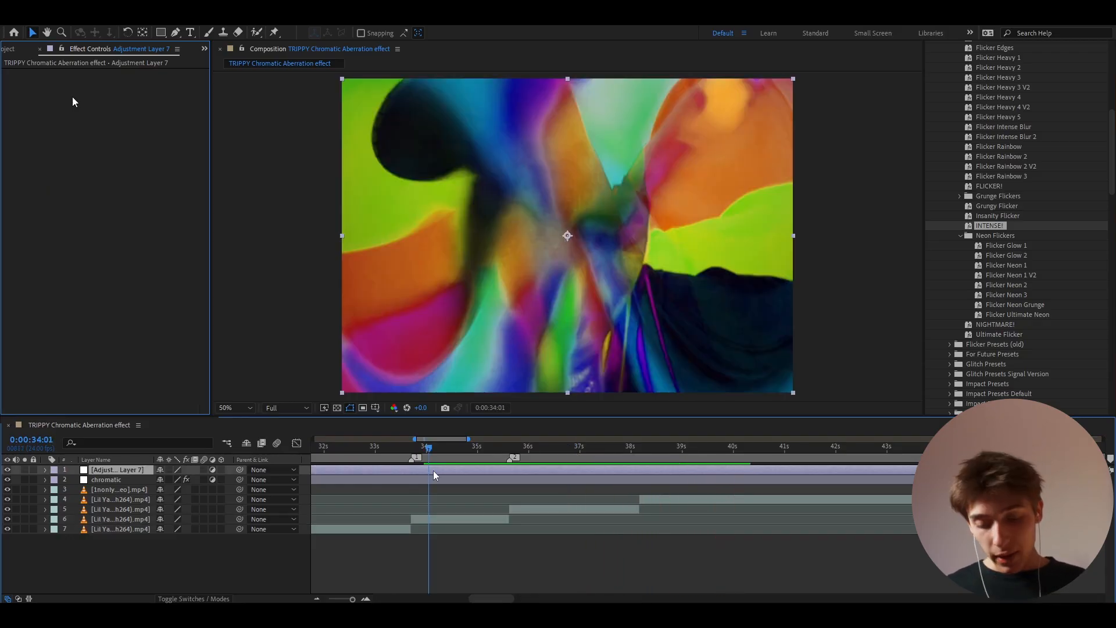
Step: Delete the flicker adjustment layer above the chromatic layer and select the chromatic layer
{"action": "key", "text": "Delete"}
{"action": "left_click", "coordinate": [434, 472]}
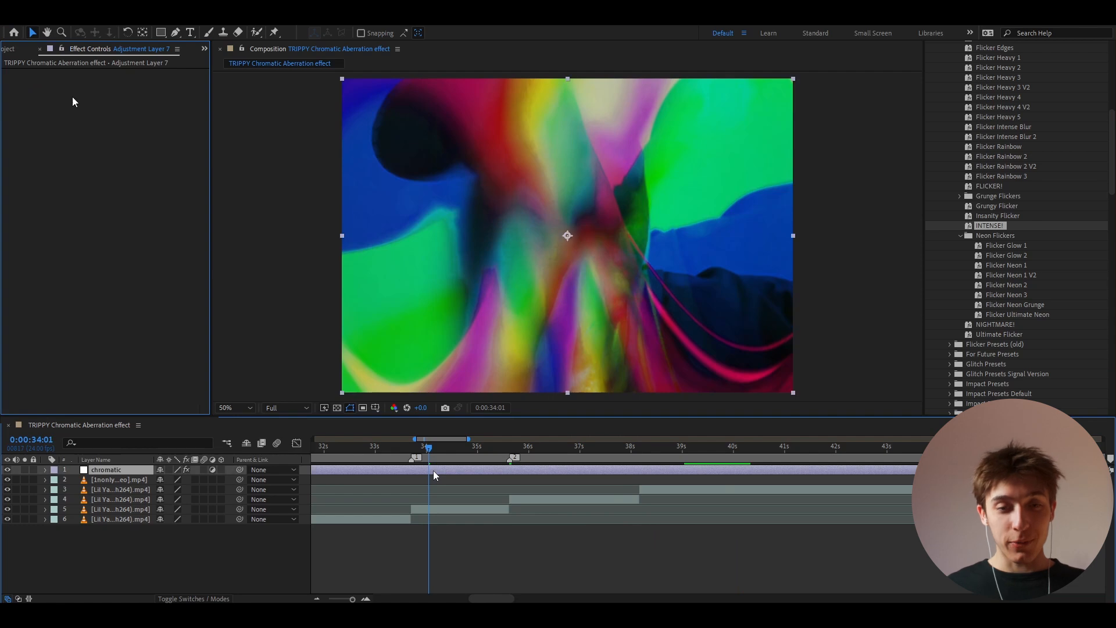